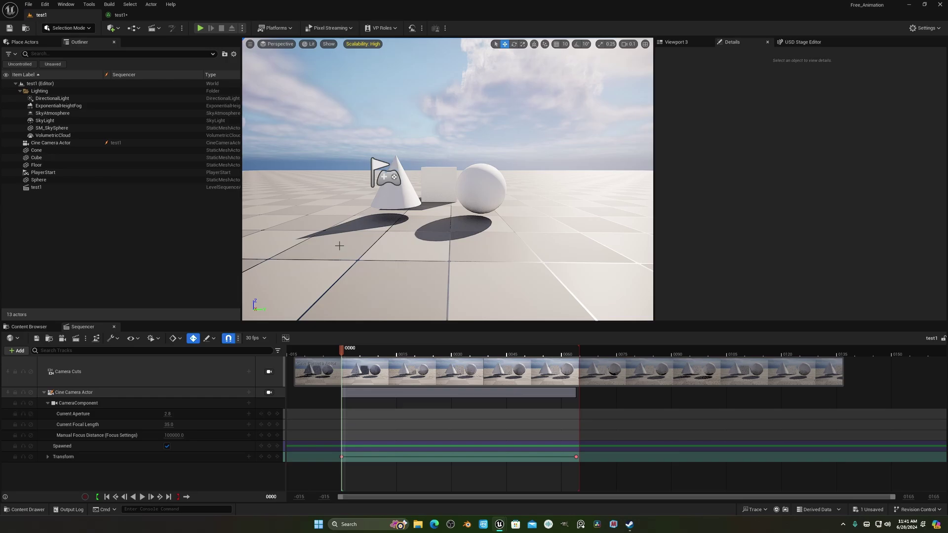
Examine the cone, cube and sphere in the level and the existing nodes of the test1 movie graph.
{"action": "left_click", "coordinate": [375, 148]}
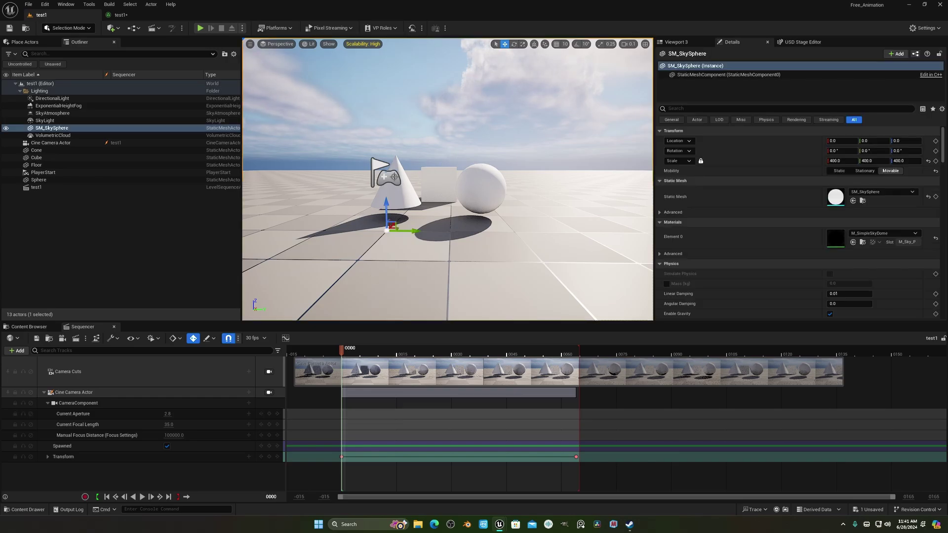
{"action": "left_click", "coordinate": [394, 178]}
{"action": "left_click", "coordinate": [447, 185]}
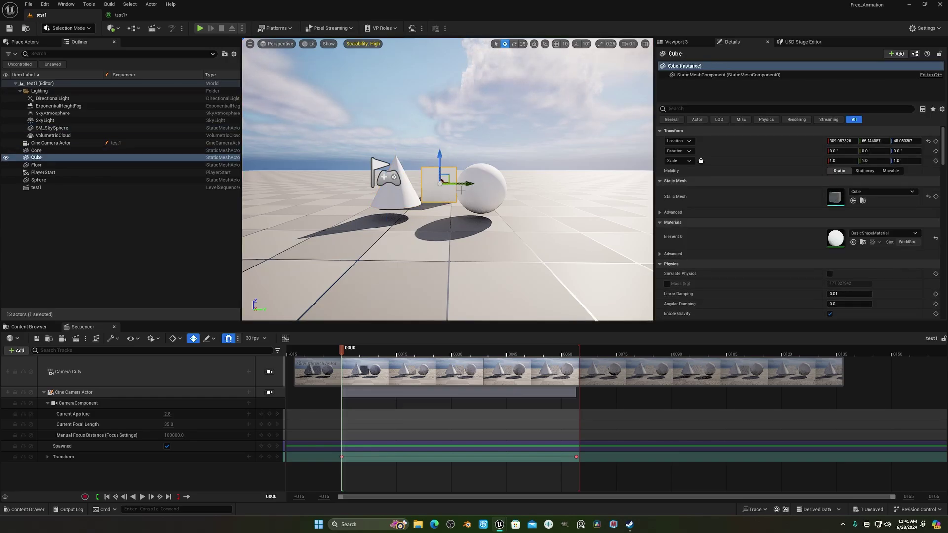
{"action": "left_click", "coordinate": [474, 190]}
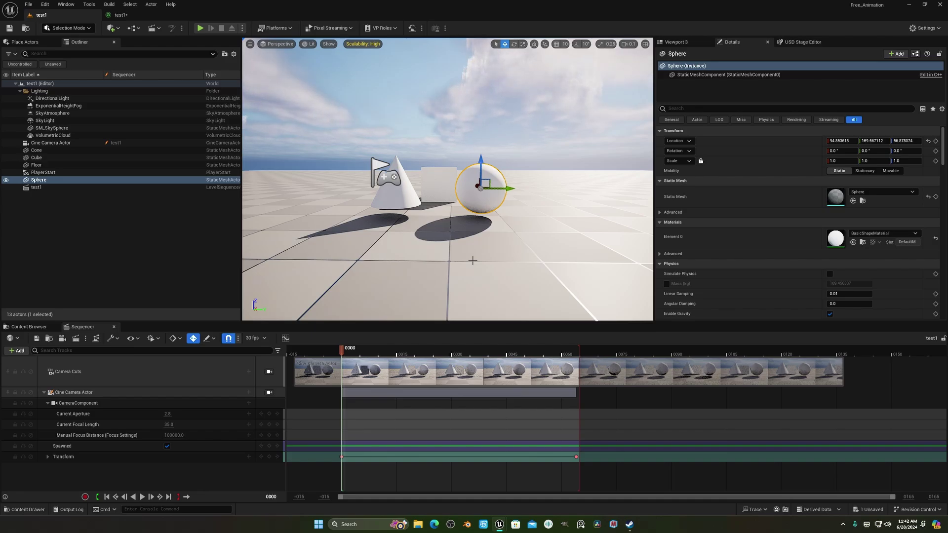
{"action": "key", "text": "ctrl+space"}
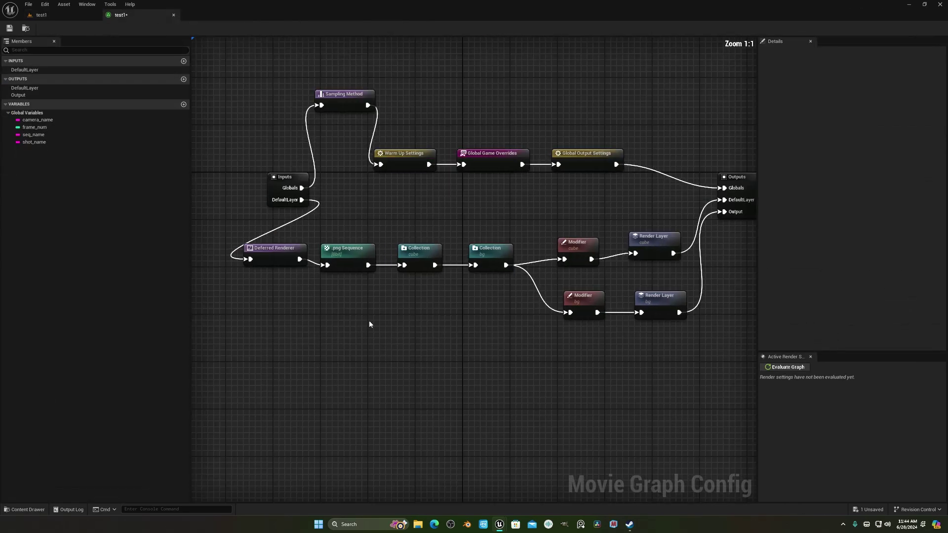
{"action": "scroll", "coordinate": [427, 209], "scroll_direction": "down", "scroll_amount": 1}
{"action": "right_click_drag", "start_coordinate": [427, 209], "coordinate": [404, 213]}
{"action": "left_click_drag", "start_coordinate": [217, 78], "coordinate": [677, 345]}
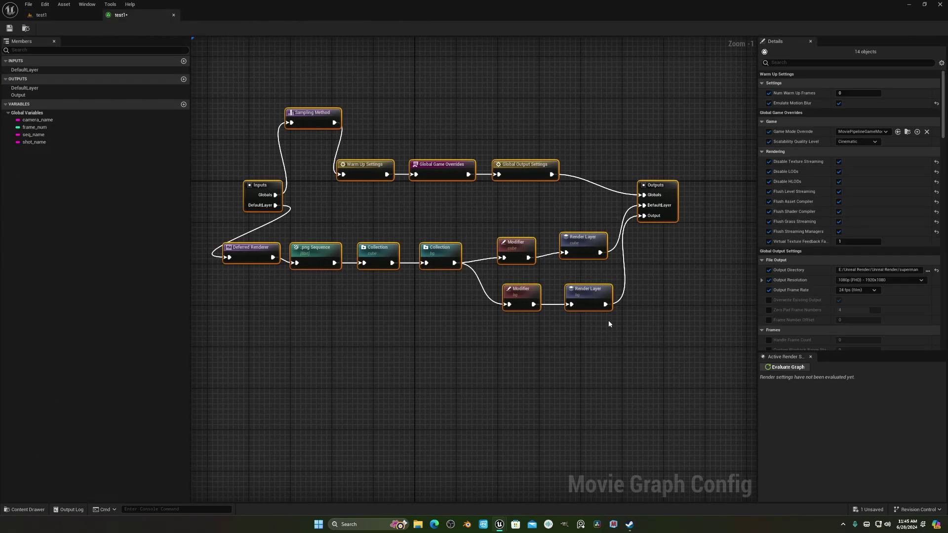
{"action": "left_click", "coordinate": [309, 205]}
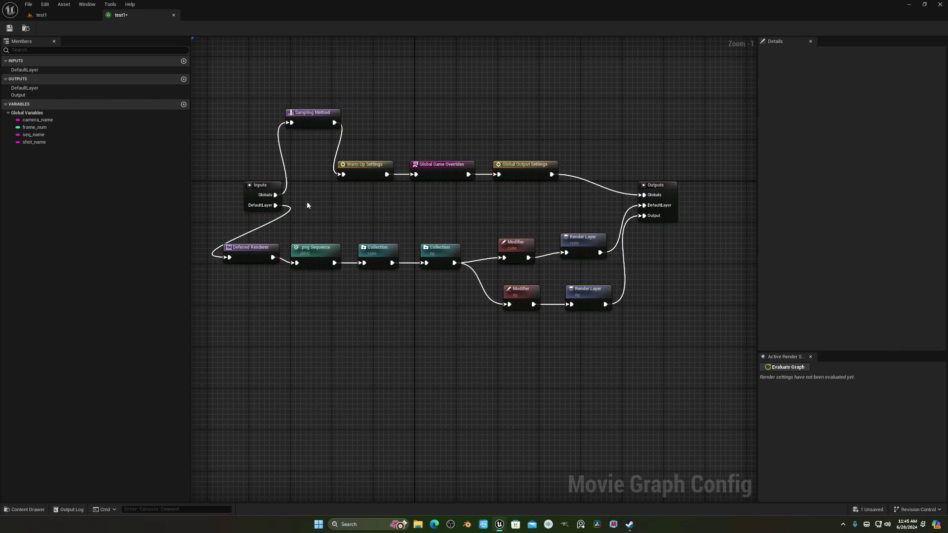
Move the Inputs node farther away from the Sampling Method and Deferred Renderer nodes to clear space.
{"action": "left_click_drag", "start_coordinate": [254, 190], "coordinate": [193, 179]}
{"action": "right_click_drag", "start_coordinate": [353, 219], "coordinate": [404, 199]}
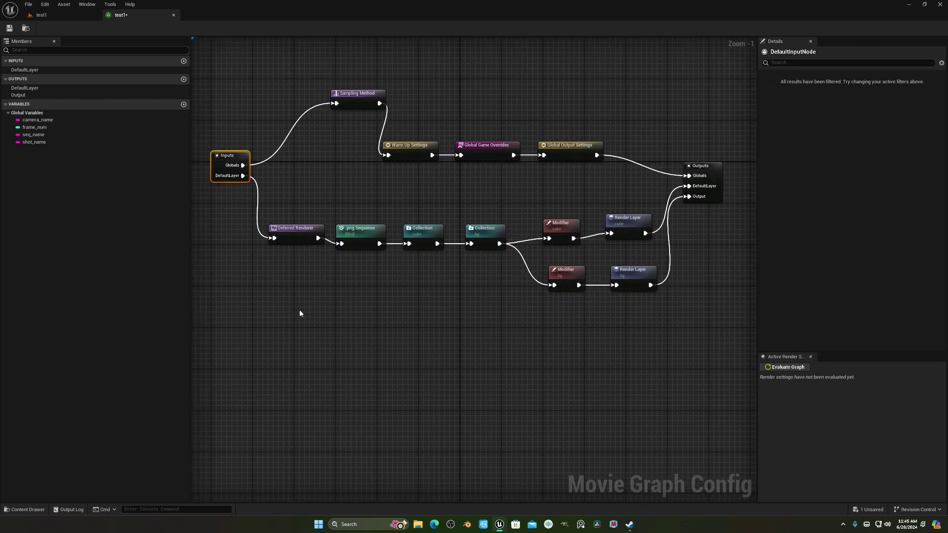
{"action": "left_click", "coordinate": [247, 239]}
{"action": "right_click_drag", "start_coordinate": [328, 316], "coordinate": [312, 315]}
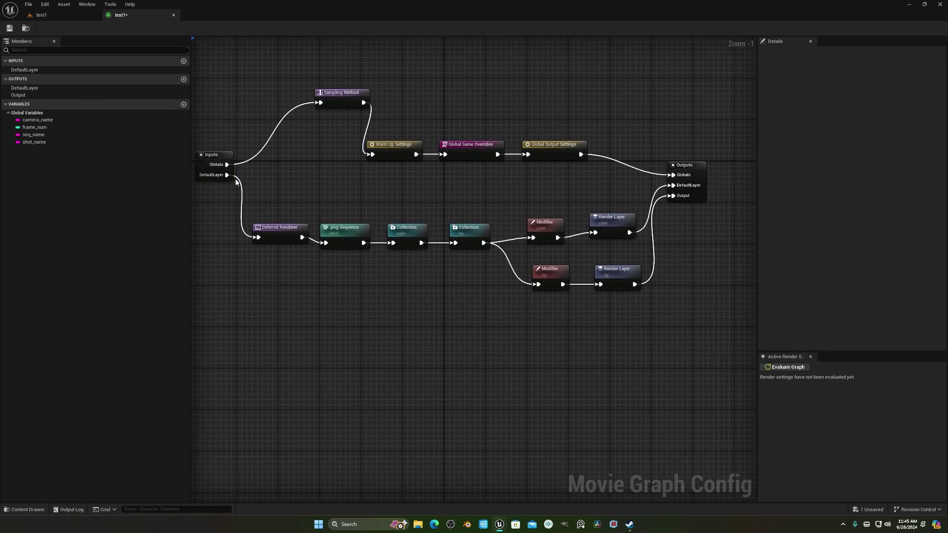
Duplicate the Deferred Renderer node below the original and connect the Inputs node's DefaultLayer output to the copy.
{"action": "left_click", "coordinate": [285, 236]}
{"action": "key", "text": "ctrl+v"}
{"action": "left_click_drag", "start_coordinate": [307, 336], "coordinate": [307, 296]}
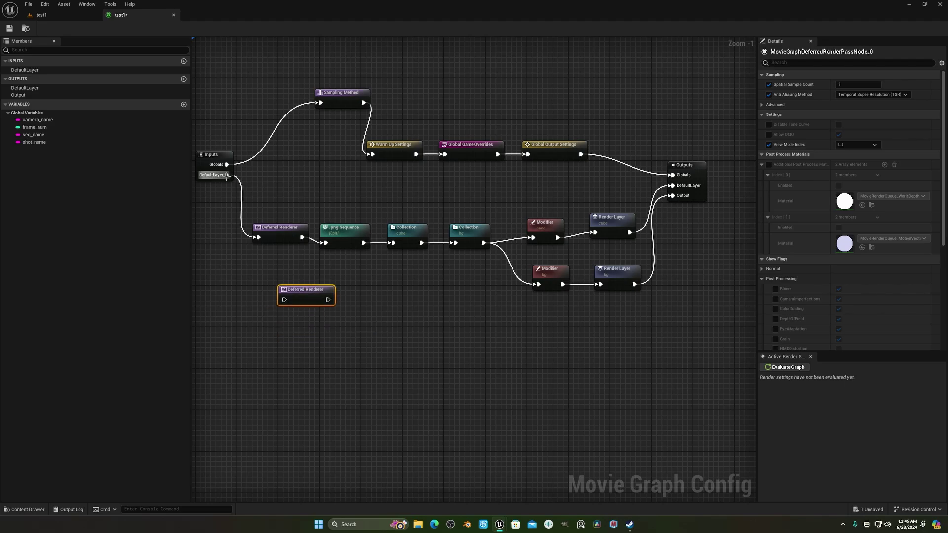
{"action": "left_click_drag", "start_coordinate": [227, 174], "coordinate": [337, 290]}
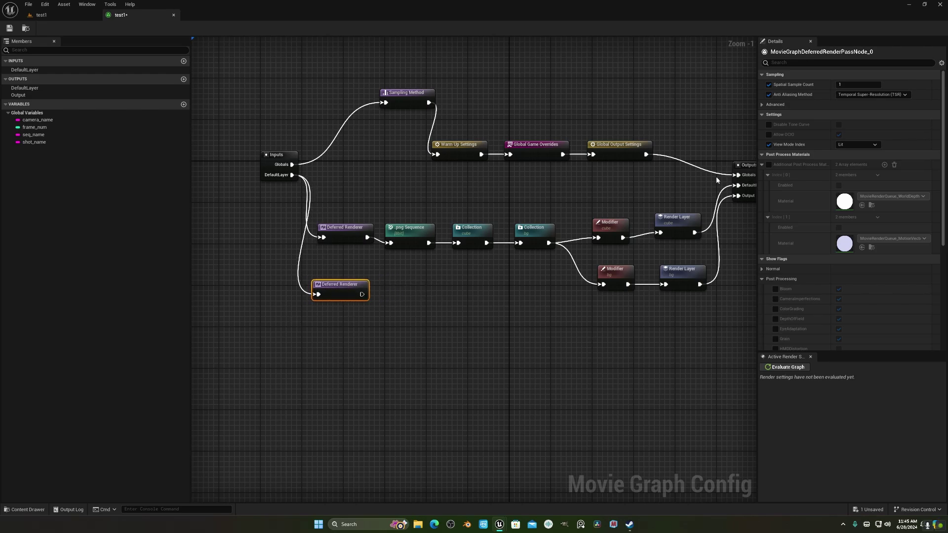
Override the copied renderer's additional post process materials and add an enabled element using the shadow_postProcess material.
{"action": "left_click", "coordinate": [768, 165]}
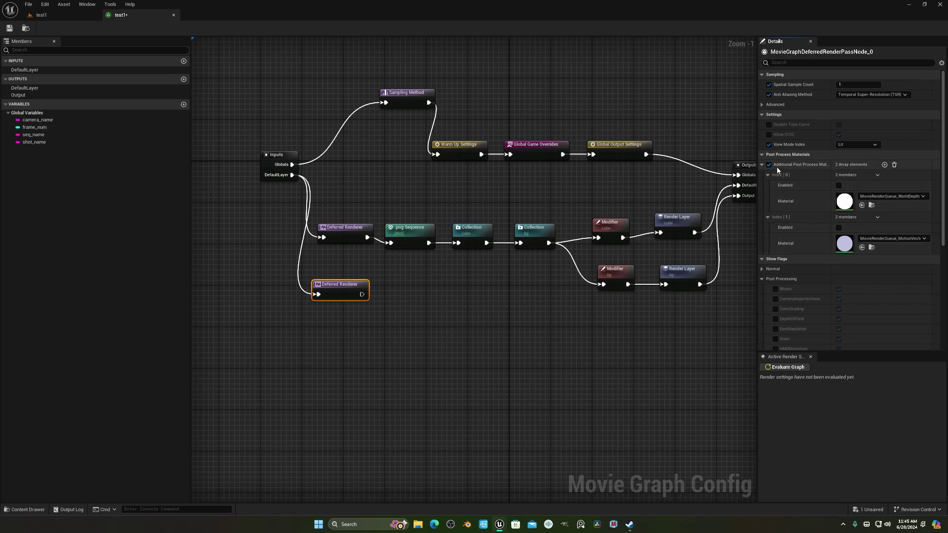
{"action": "left_click", "coordinate": [767, 217]}
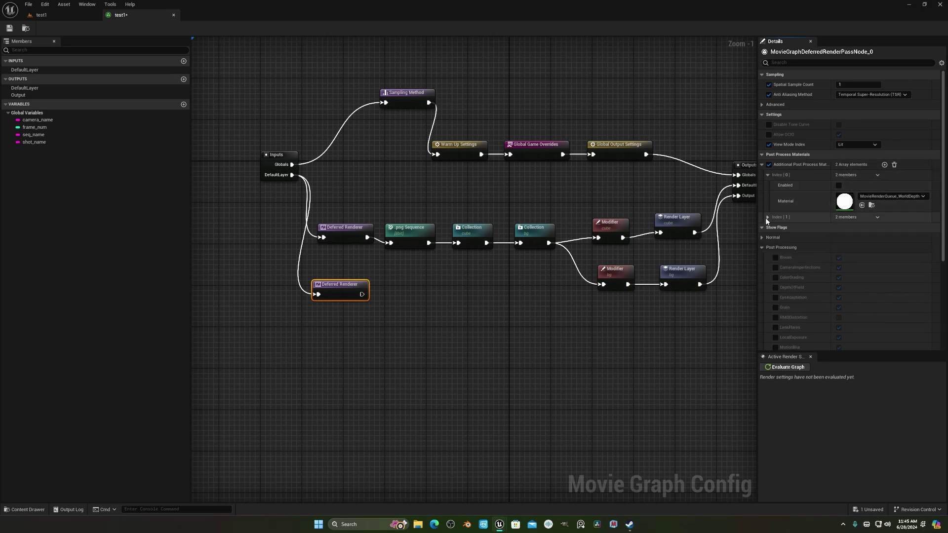
{"action": "left_click", "coordinate": [768, 174]}
{"action": "left_click", "coordinate": [884, 164]}
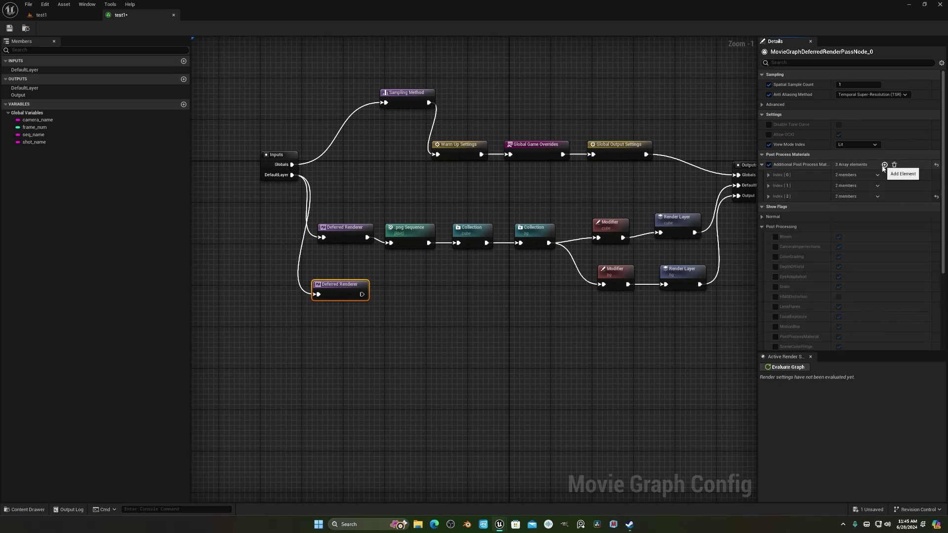
{"action": "left_click", "coordinate": [768, 196]}
{"action": "left_click", "coordinate": [862, 226]}
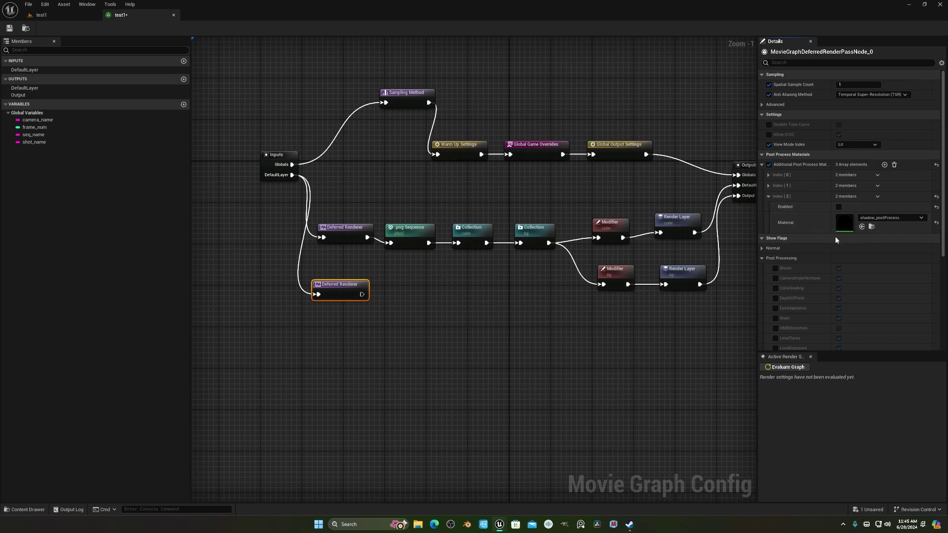
{"action": "left_click", "coordinate": [838, 206]}
Delete the WorldDepth and motion vectors elements from the additional post process materials, keeping only shadow_postProcess.
{"action": "left_click", "coordinate": [768, 175]}
{"action": "scroll", "coordinate": [774, 178], "scroll_direction": "down", "scroll_amount": 2}
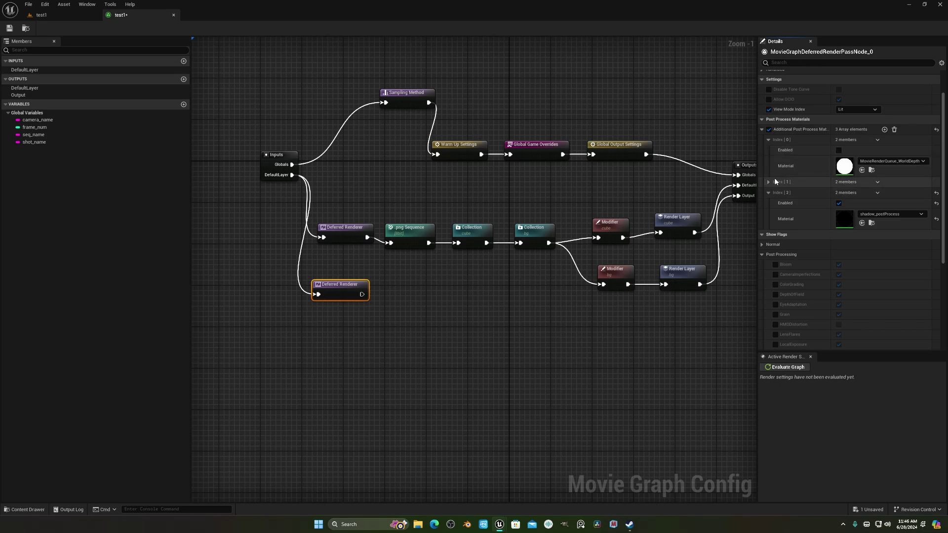
{"action": "left_click", "coordinate": [768, 181]}
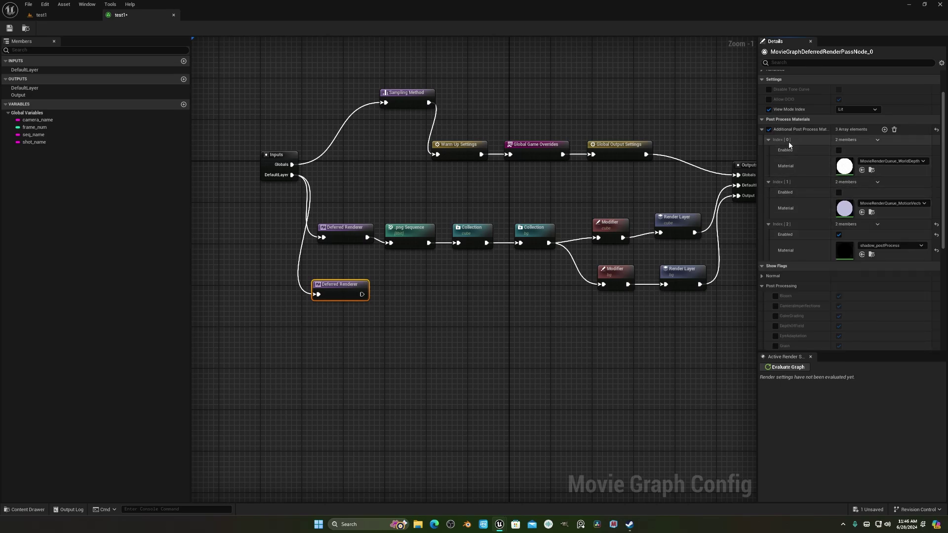
{"action": "left_click", "coordinate": [769, 139]}
{"action": "left_click", "coordinate": [768, 150]}
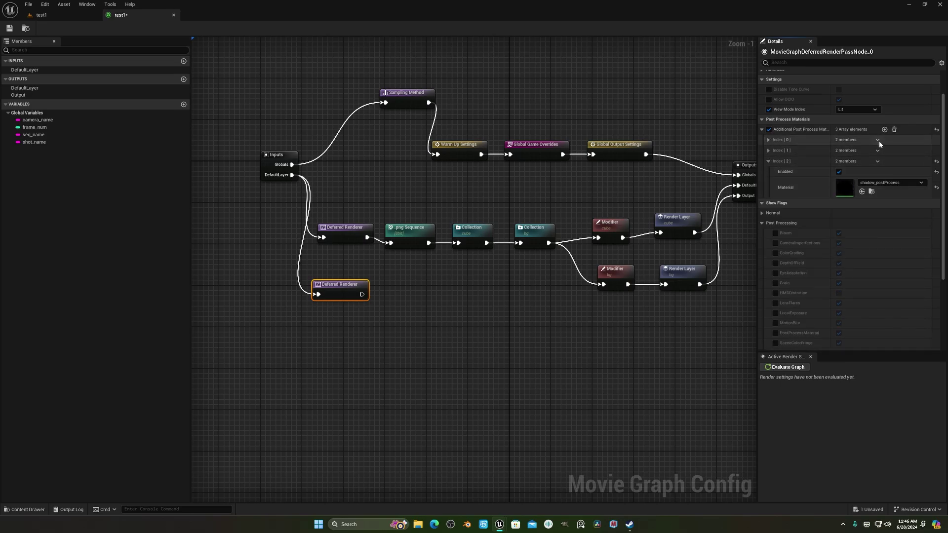
{"action": "left_click", "coordinate": [877, 140]}
{"action": "left_click", "coordinate": [888, 159]}
{"action": "left_click", "coordinate": [877, 140]}
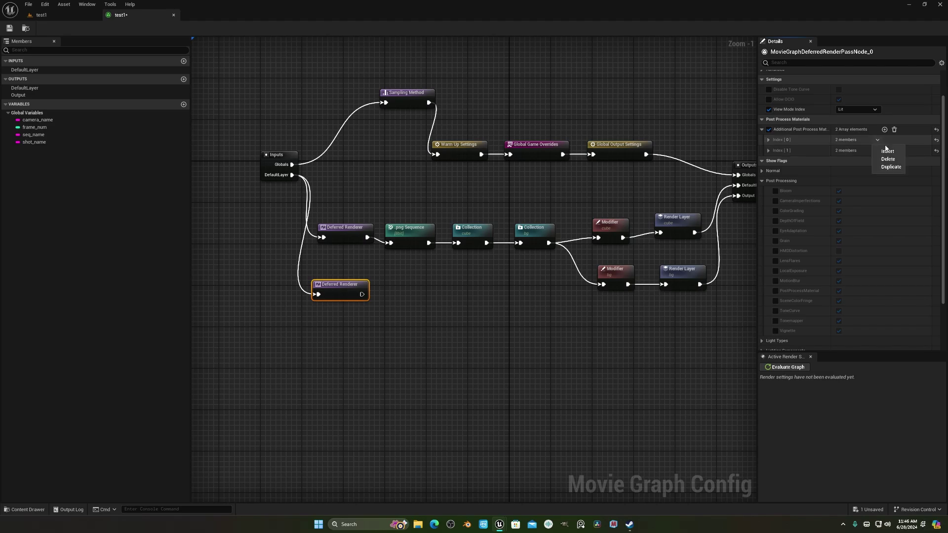
{"action": "left_click", "coordinate": [888, 159]}
{"action": "left_click", "coordinate": [768, 140]}
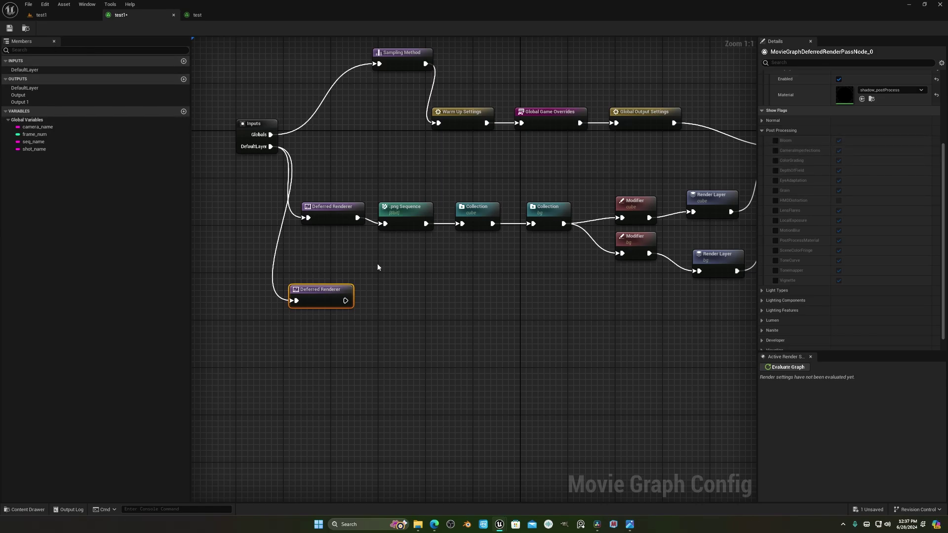
Override the Vignette, Bloom and Grain post-processing show flags on the copied Deferred Renderer so they are off.
{"action": "scroll", "coordinate": [819, 247], "scroll_direction": "down", "scroll_amount": 1}
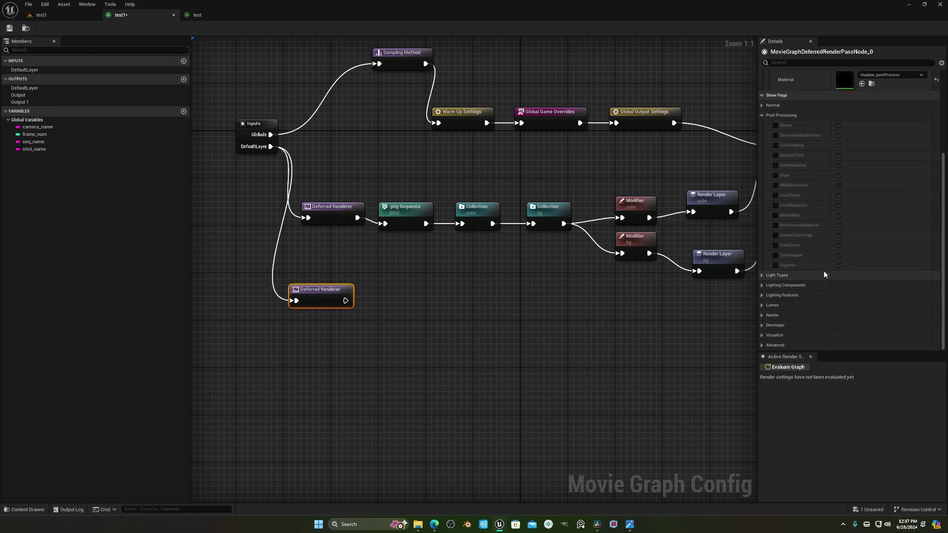
{"action": "left_click", "coordinate": [775, 265]}
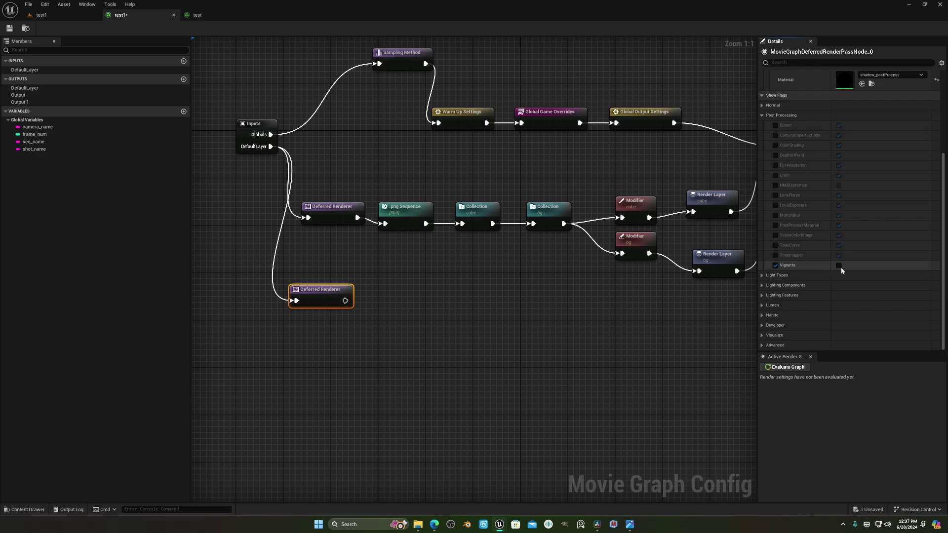
{"action": "left_click", "coordinate": [838, 126]}
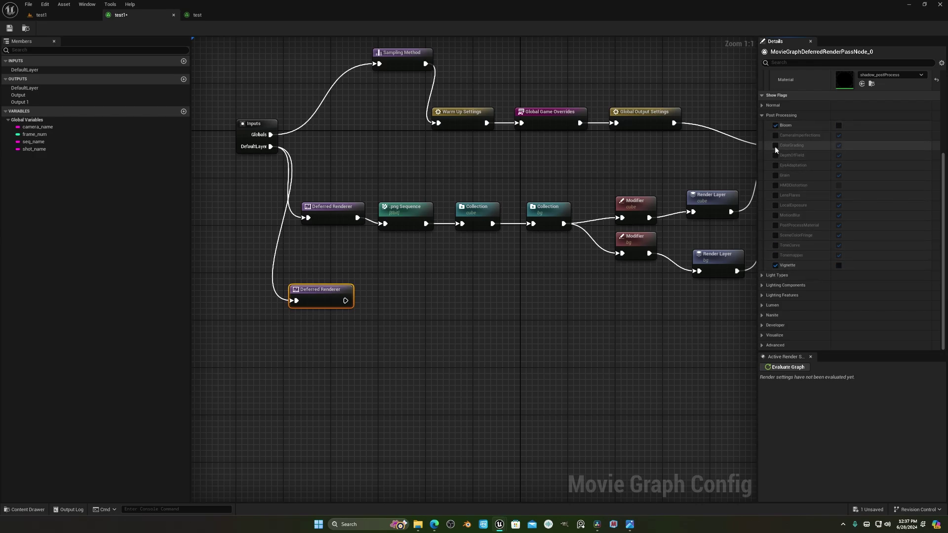
{"action": "left_click", "coordinate": [775, 176]}
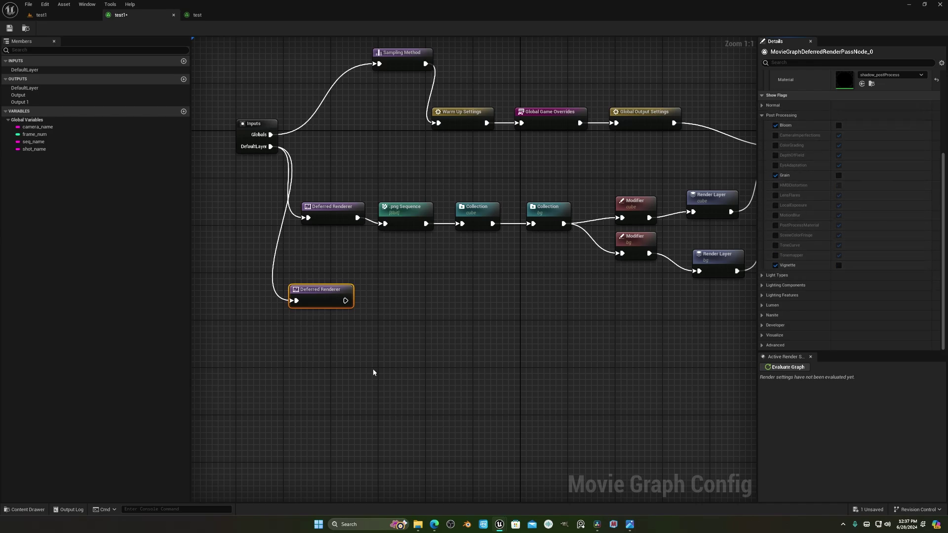
Add a .jpg Sequence output node connected to the copied Deferred Renderer's output.
{"action": "left_click_drag", "start_coordinate": [346, 300], "coordinate": [402, 302]}
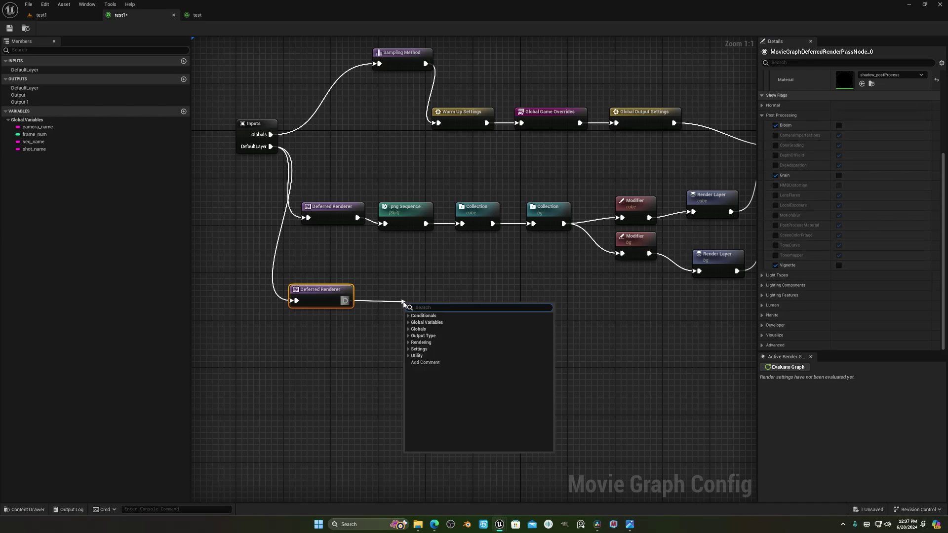
{"action": "type", "text": "JPE"}
{"action": "left_click", "coordinate": [425, 322]}
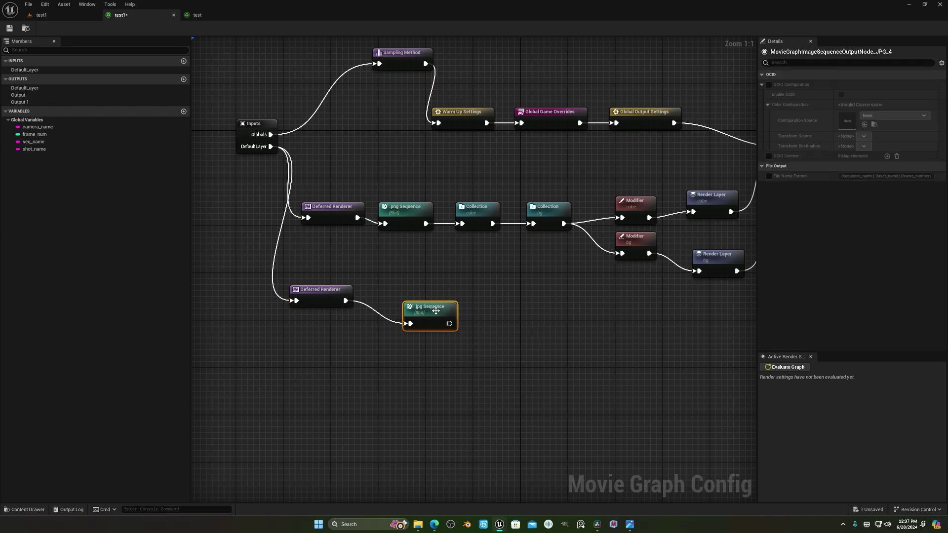
Add a Collection node after the .jpg Sequence node and name the collection SHADOW_CATCHER.
{"action": "left_click_drag", "start_coordinate": [418, 306], "coordinate": [473, 303]}
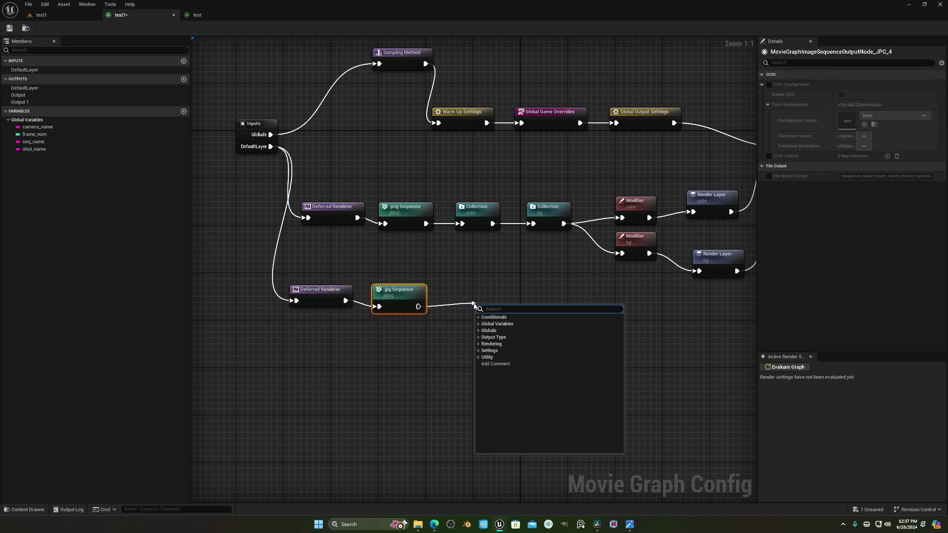
{"action": "type", "text": "coll"}
{"action": "key", "text": "Return"}
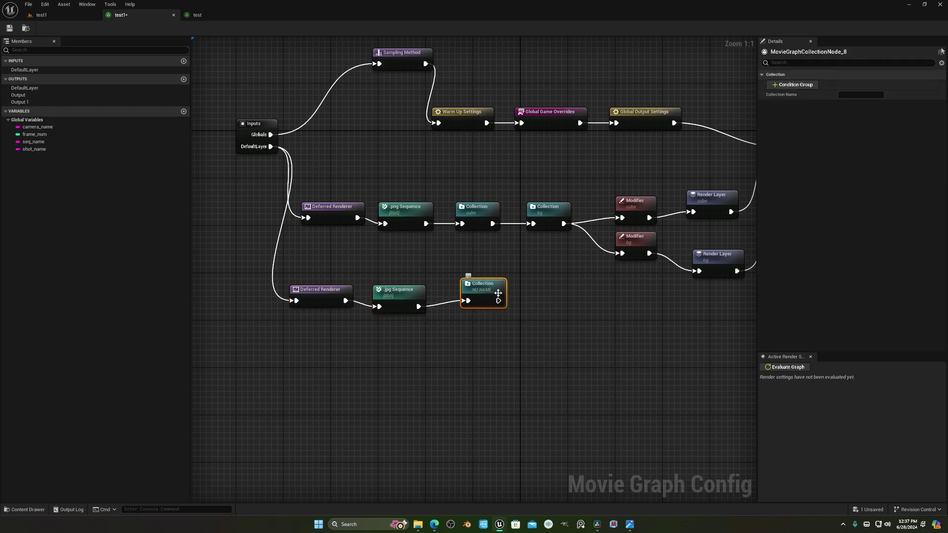
{"action": "left_click", "coordinate": [846, 95]}
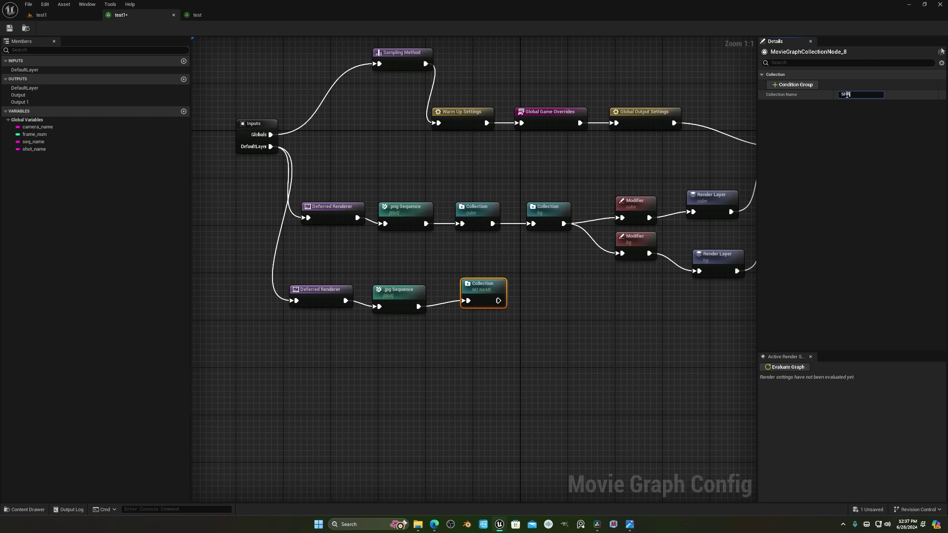
{"action": "type", "text": "SHADOW_CATCHER"}
{"action": "key", "text": "Return"}
Add a condition group containing a single condition to the SHADOW_CATCHER collection, removing the surplus second condition.
{"action": "left_click", "coordinate": [792, 85]}
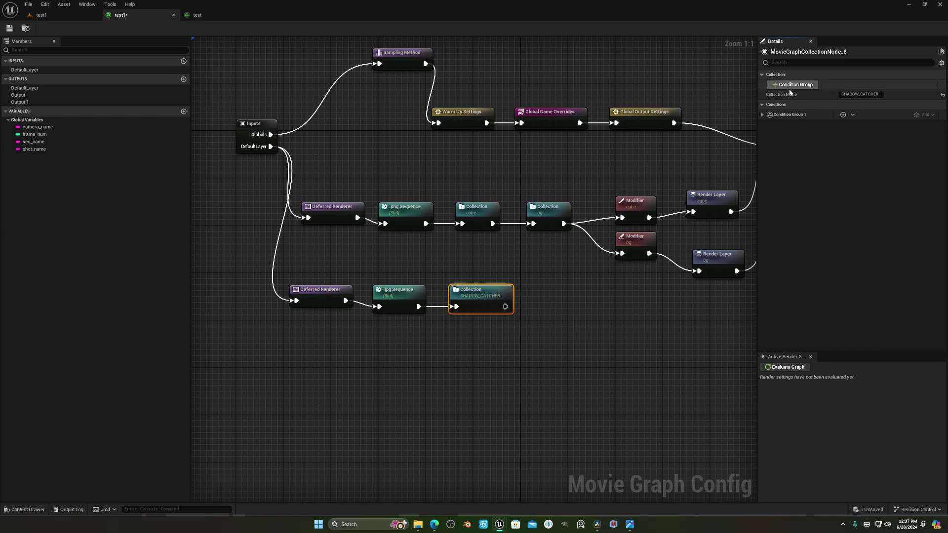
{"action": "left_click", "coordinate": [842, 114]}
{"action": "left_click", "coordinate": [842, 115]}
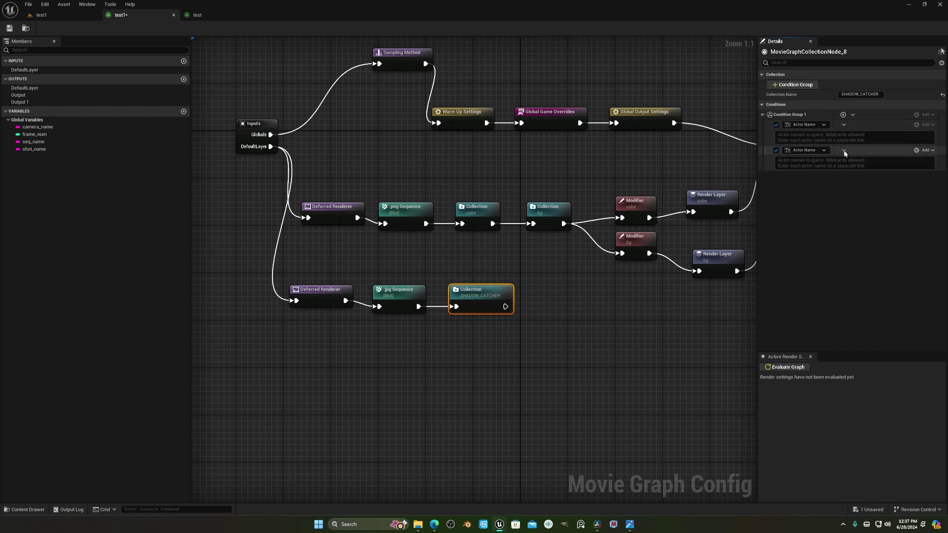
{"action": "left_click", "coordinate": [843, 151]}
{"action": "left_click", "coordinate": [846, 158]}
Set the collection's condition to Actor Tag Name with the * wildcard, and check the actors in the test1 level.
{"action": "left_click", "coordinate": [823, 124]}
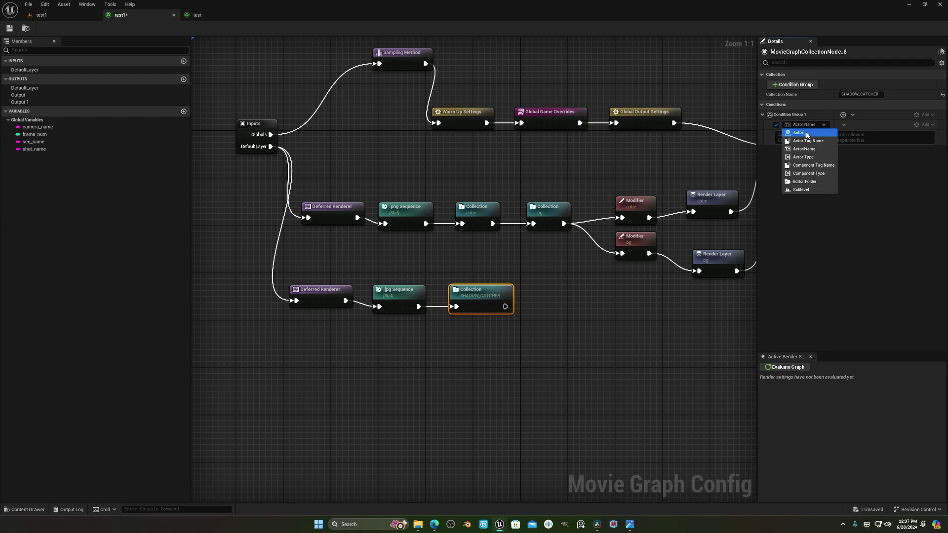
{"action": "left_click", "coordinate": [808, 141]}
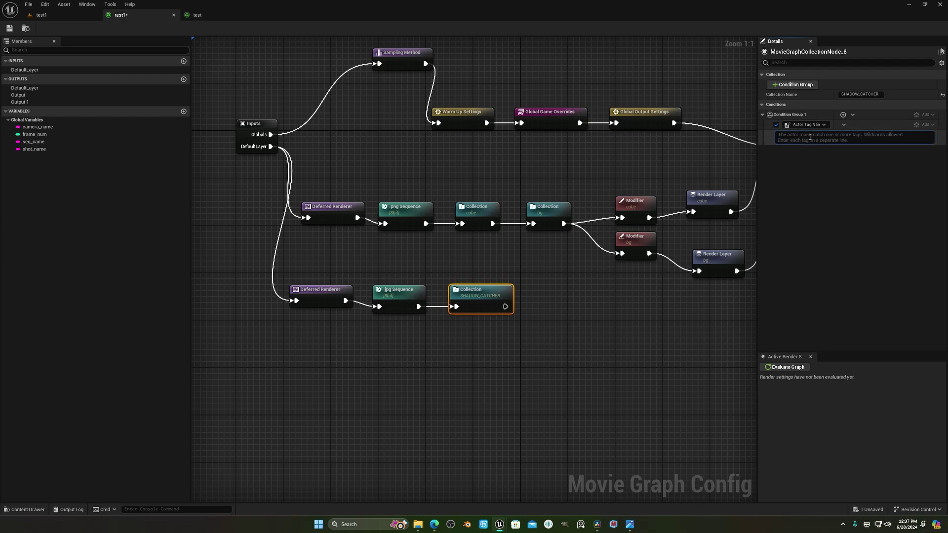
{"action": "left_click", "coordinate": [809, 136]}
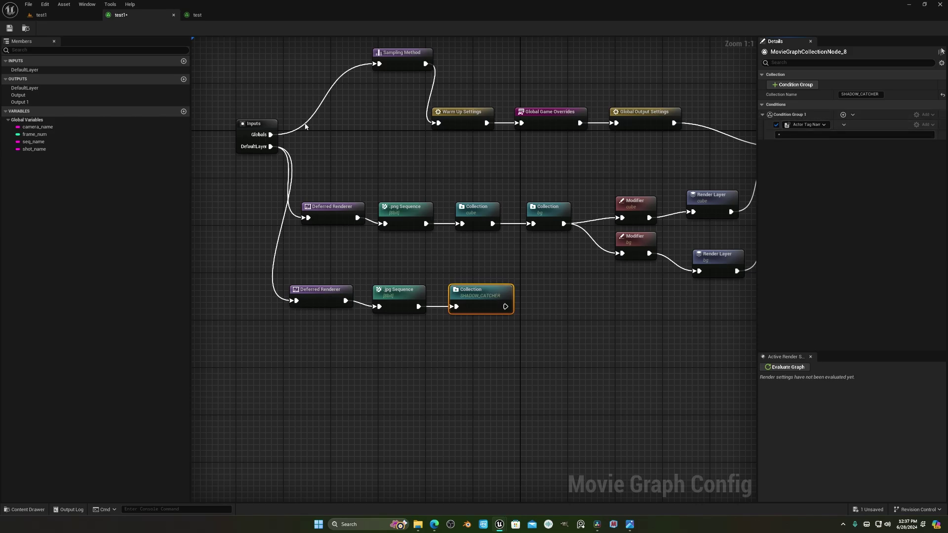
{"action": "left_click", "coordinate": [41, 15]}
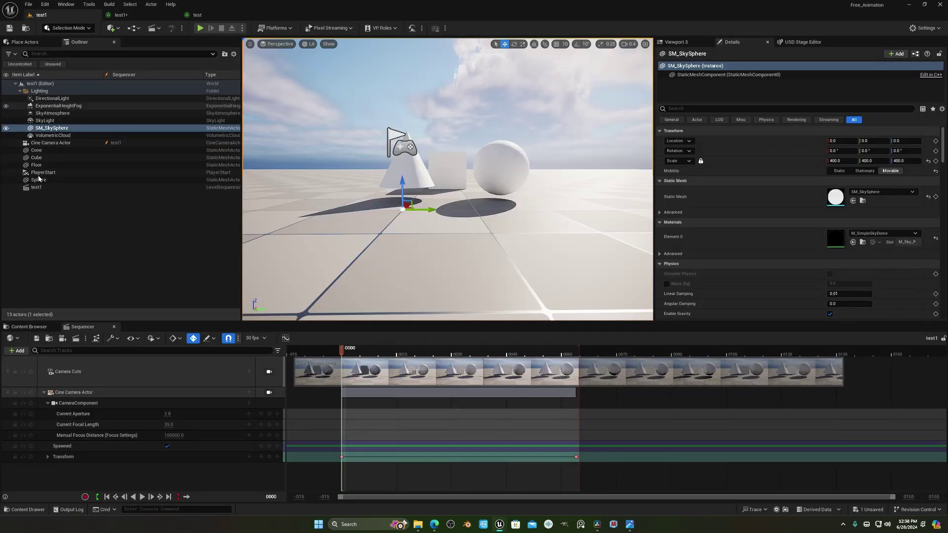
{"action": "left_click", "coordinate": [121, 15]}
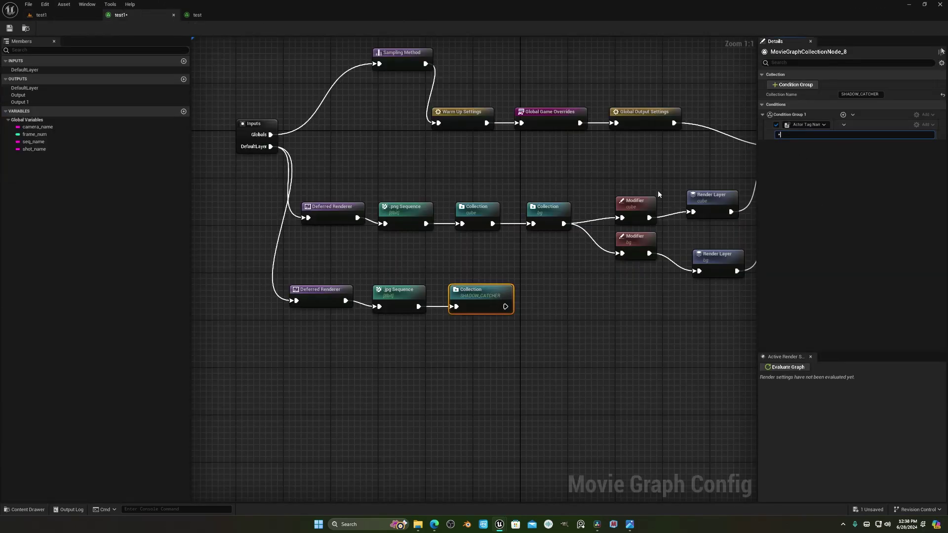
Add a second condition to Condition Group 1 of the SHADOW_CATCHER collection and set its type to Actor.
{"action": "left_click", "coordinate": [843, 115]}
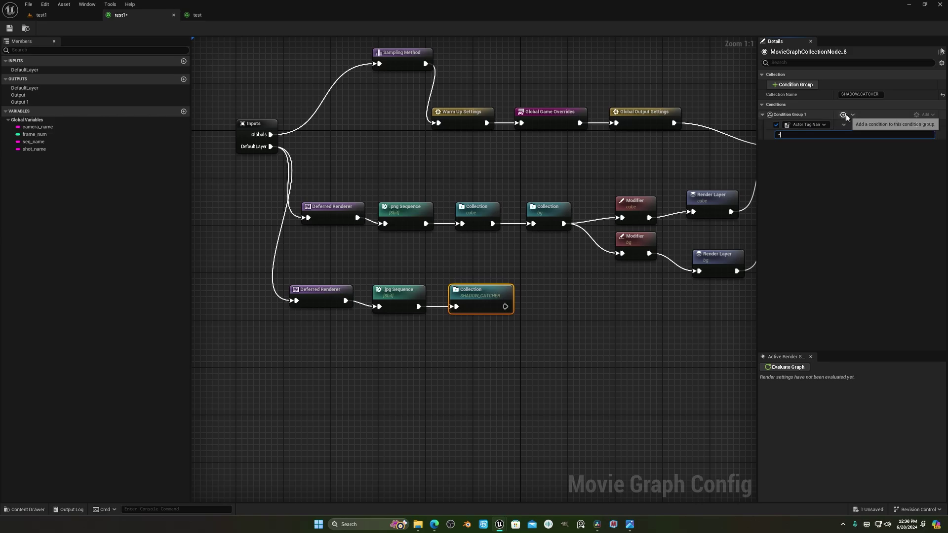
{"action": "left_click", "coordinate": [856, 126]}
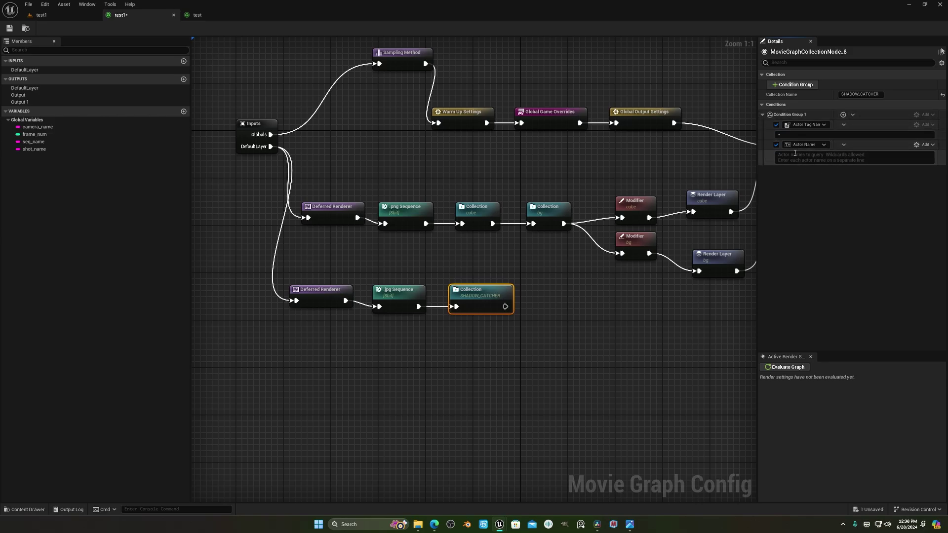
{"action": "left_click", "coordinate": [804, 144]}
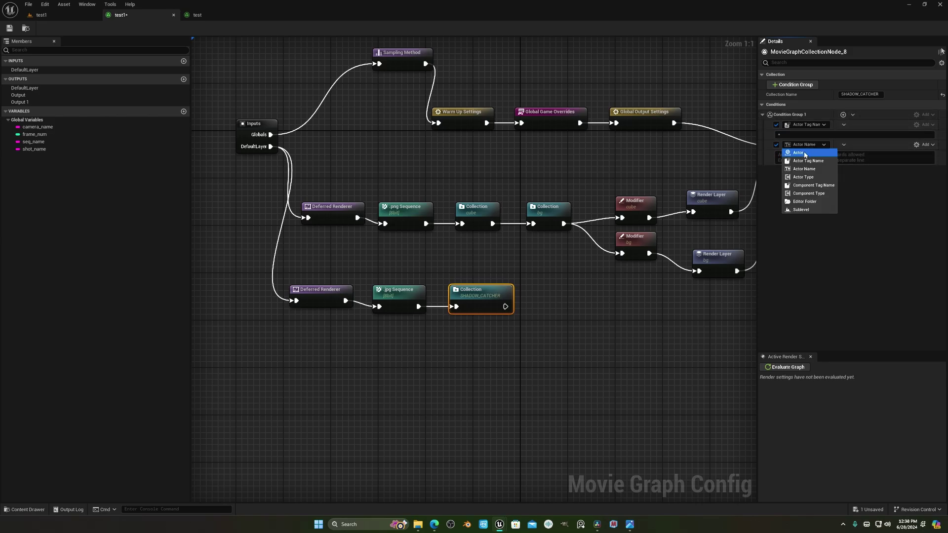
{"action": "left_click", "coordinate": [805, 153]}
Select SkyAtmosphere, SM_SkySphere and VolumetricCloud together in the test1 level.
{"action": "left_click", "coordinate": [42, 15]}
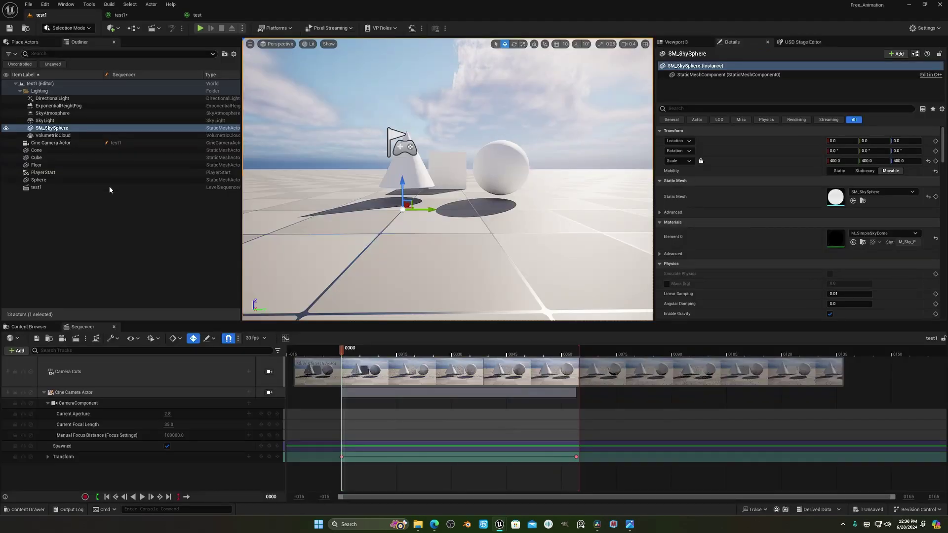
{"action": "left_click", "coordinate": [50, 121]}
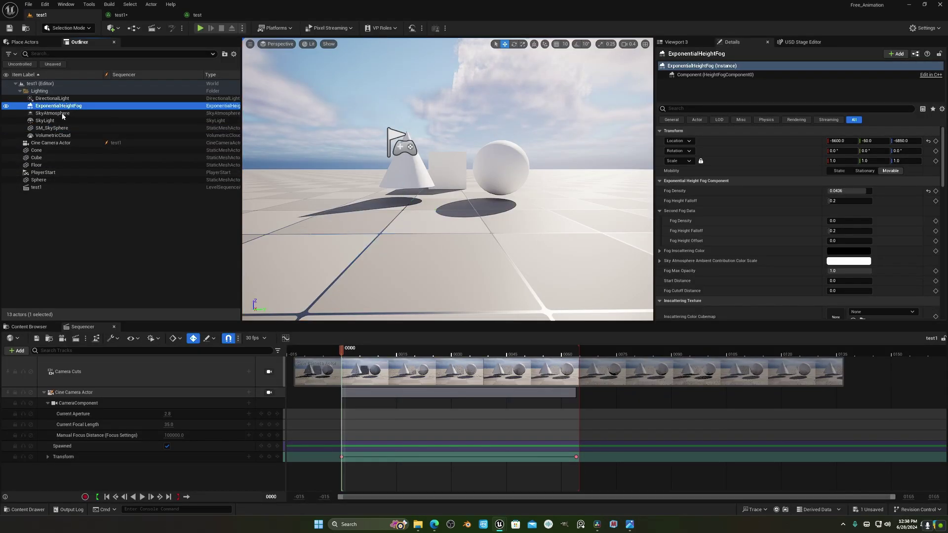
{"action": "left_click", "coordinate": [56, 115]}
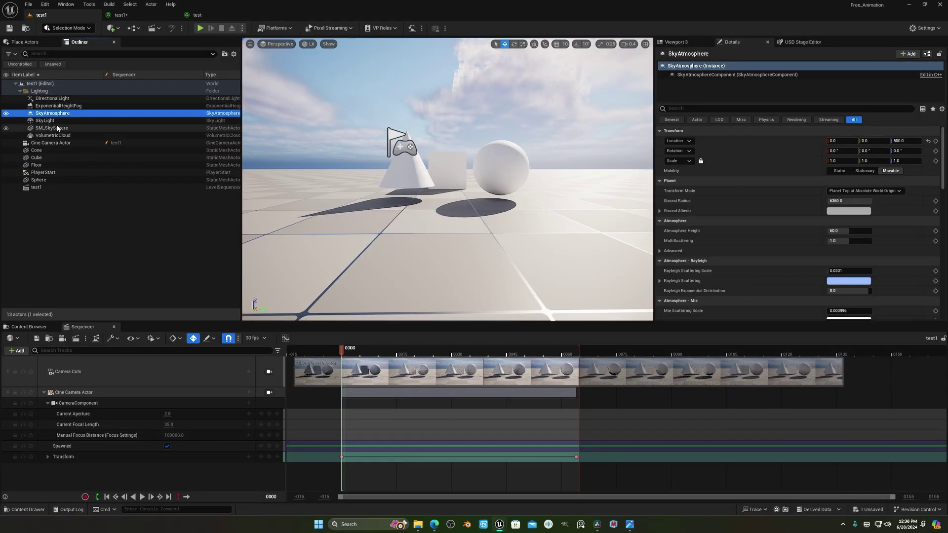
{"action": "left_click", "coordinate": [53, 128], "text": "ctrl"}
{"action": "left_click", "coordinate": [54, 135], "text": "ctrl"}
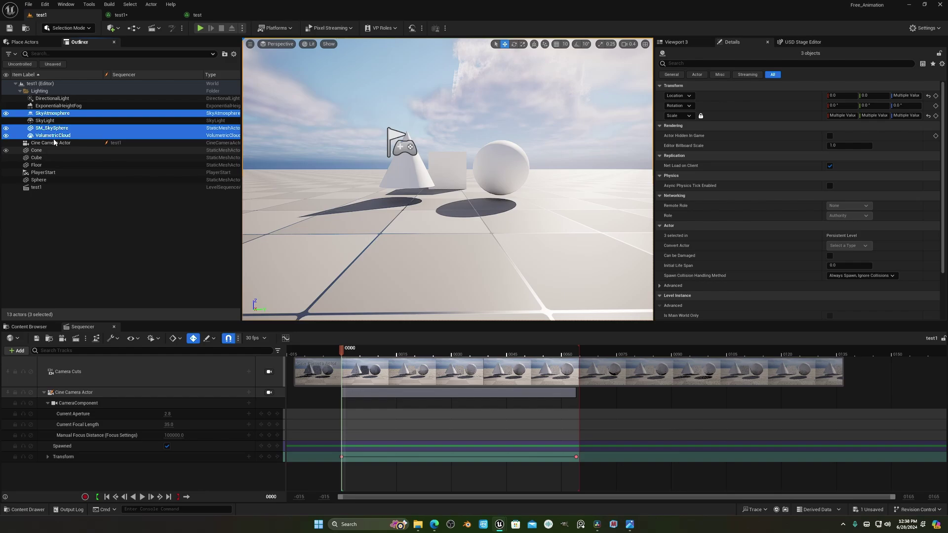
Hide the three selected sky actors to preview the level without them, and show them again.
{"action": "left_click", "coordinate": [6, 135]}
{"action": "left_click", "coordinate": [6, 135]}
{"action": "left_click", "coordinate": [6, 136]}
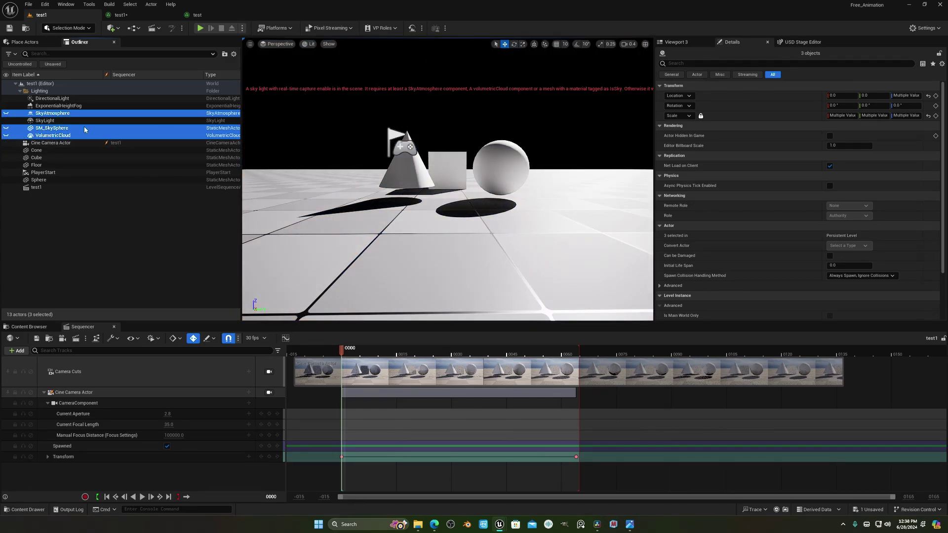
{"action": "left_click", "coordinate": [6, 135]}
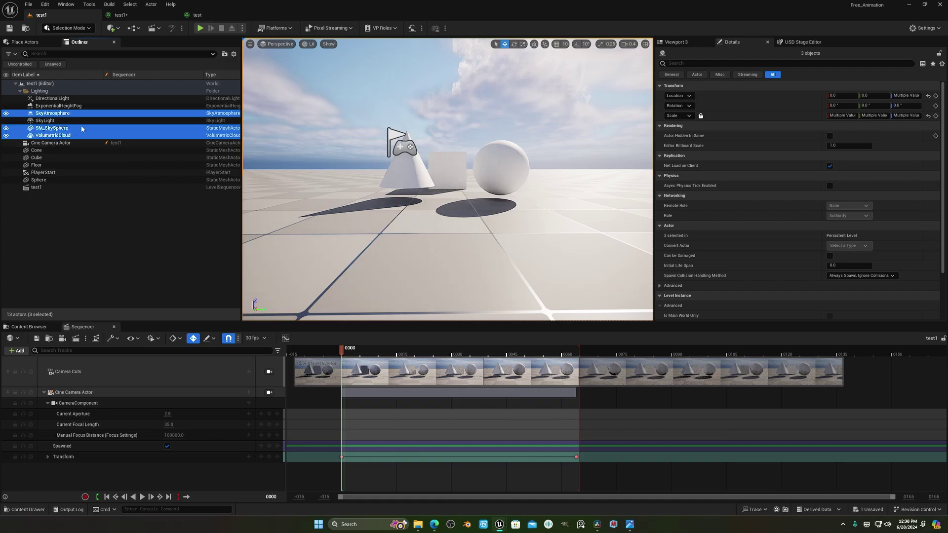
Add the three selected sky actors to the collection's Actor condition in the movie graph, and set that condition to Subtract.
{"action": "left_click", "coordinate": [136, 16]}
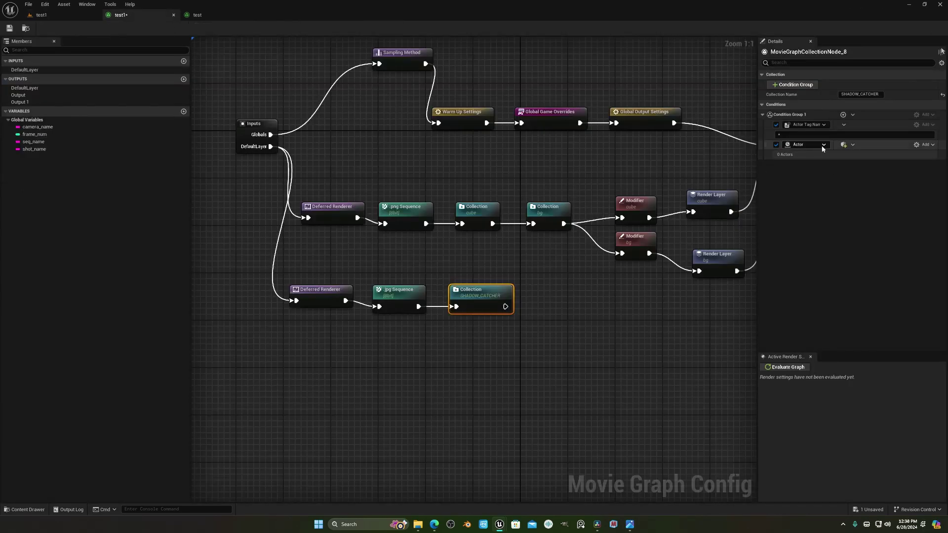
{"action": "left_click", "coordinate": [844, 144]}
{"action": "left_click", "coordinate": [814, 165]}
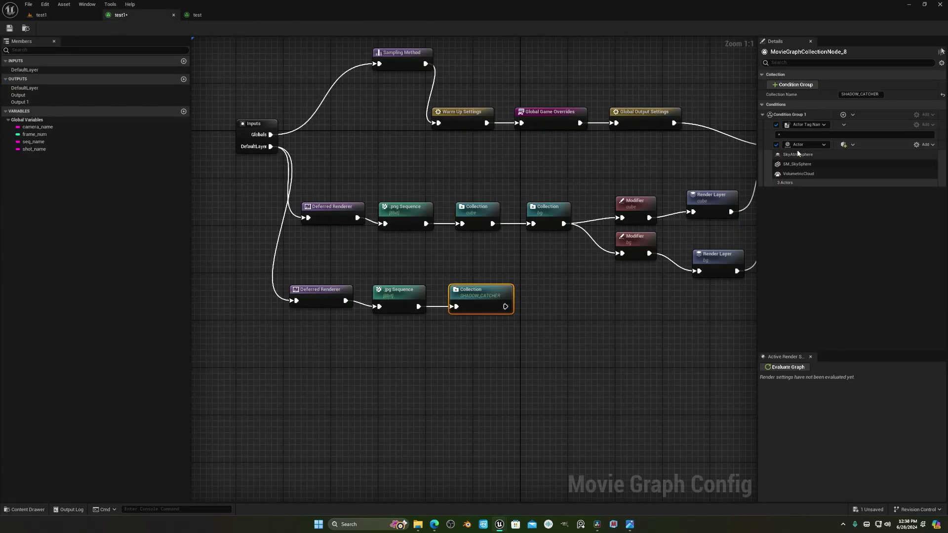
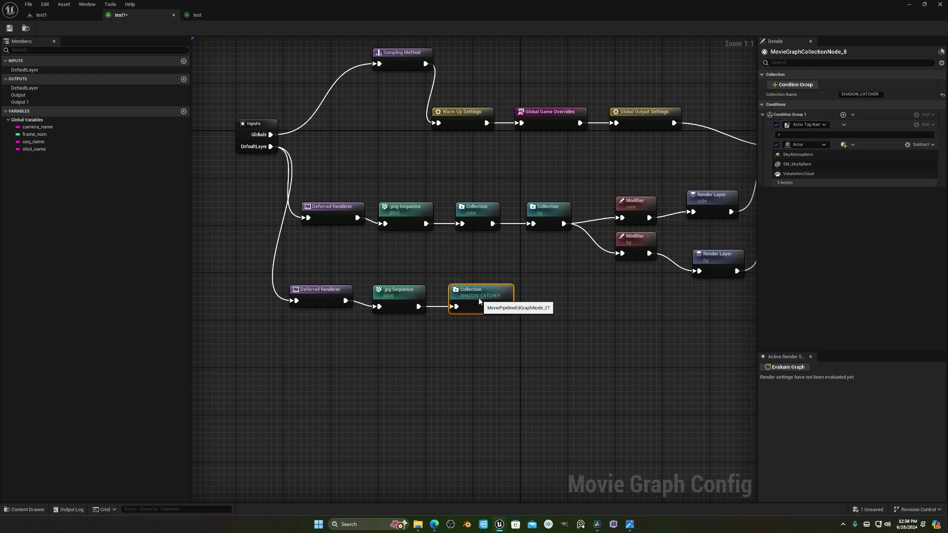
Add a Modifier node connected to the SHADOW_CATCHER collection's output and name the modifier SHADOW.
{"action": "left_click_drag", "start_coordinate": [501, 309], "coordinate": [541, 292]}
{"action": "type", "text": "MOD"}
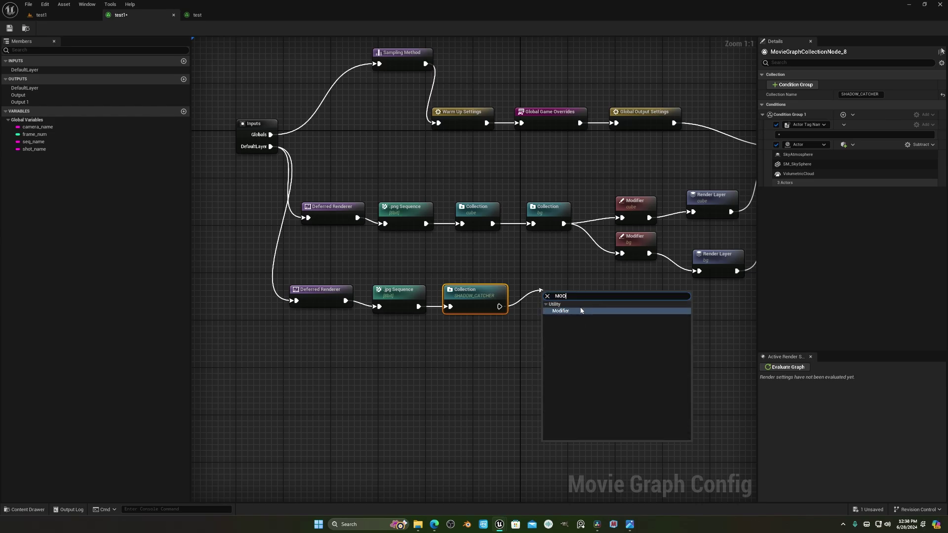
{"action": "key", "text": "Return"}
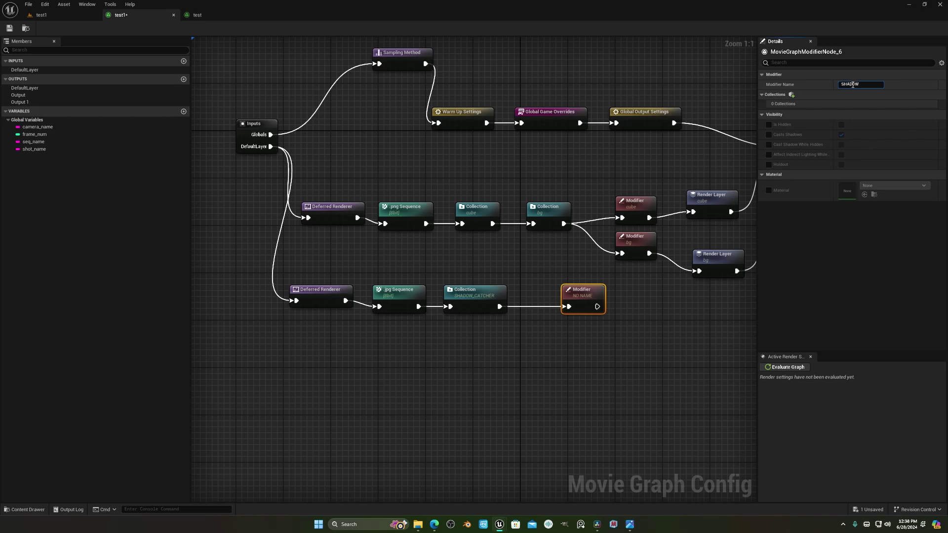
{"action": "key", "text": "Return"}
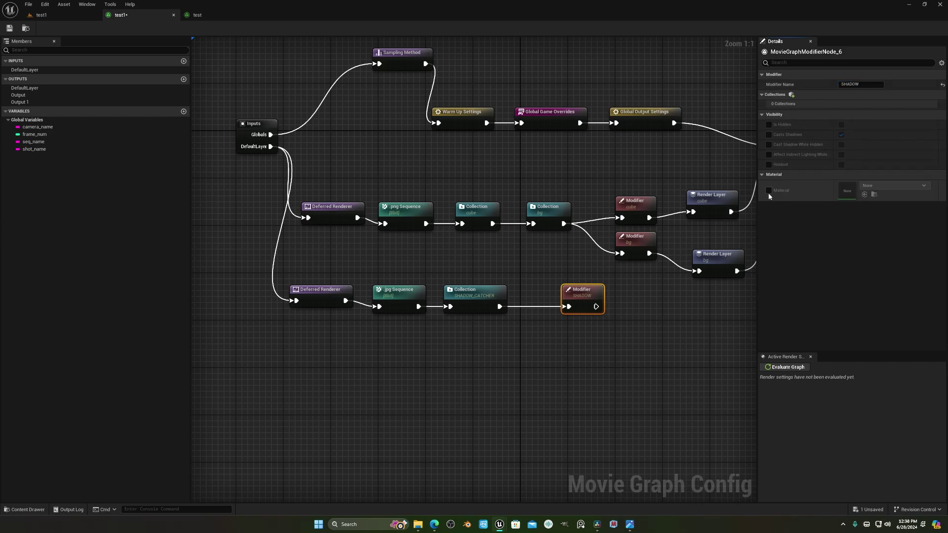
Override the SHADOW modifier's material with the white material and locate that asset in the shadow_catcher folder.
{"action": "left_click", "coordinate": [768, 191]}
{"action": "left_click", "coordinate": [909, 188]}
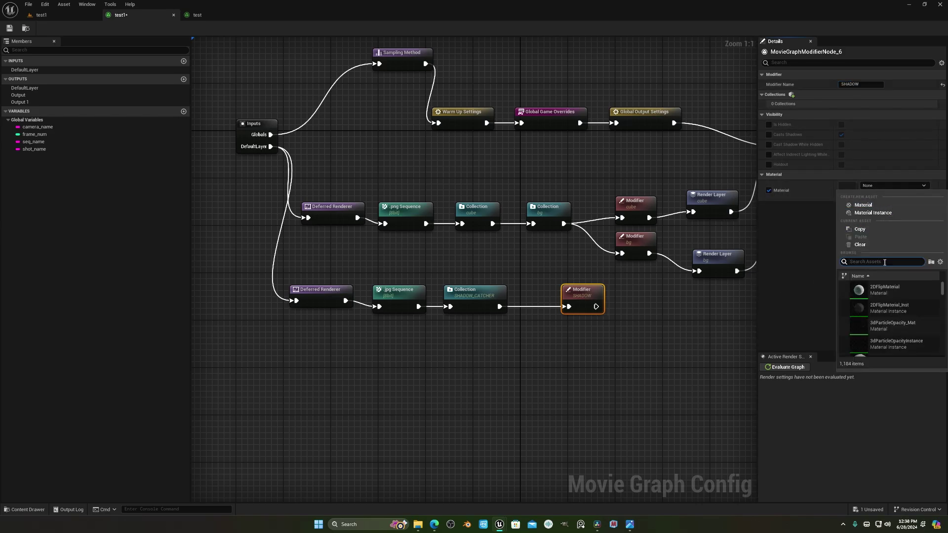
{"action": "type", "text": "WHITE"}
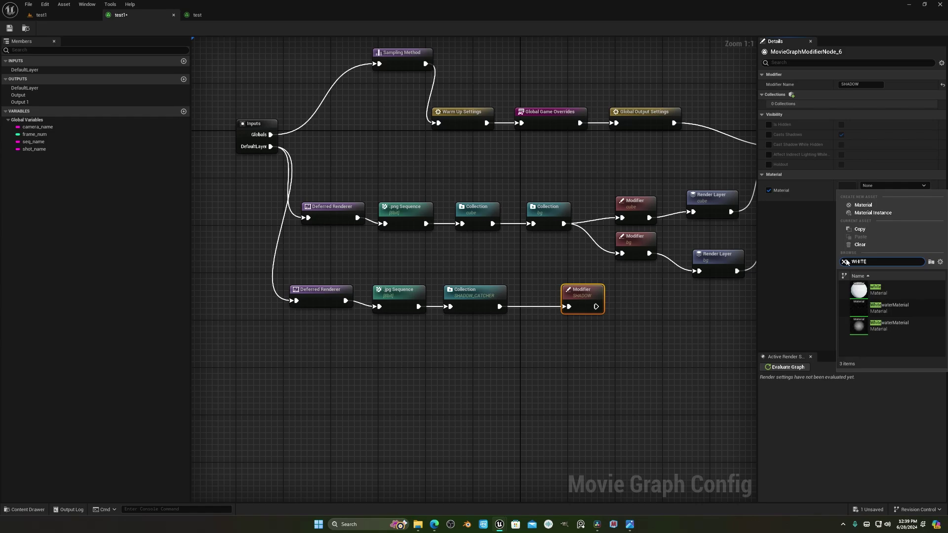
{"action": "left_click", "coordinate": [882, 292]}
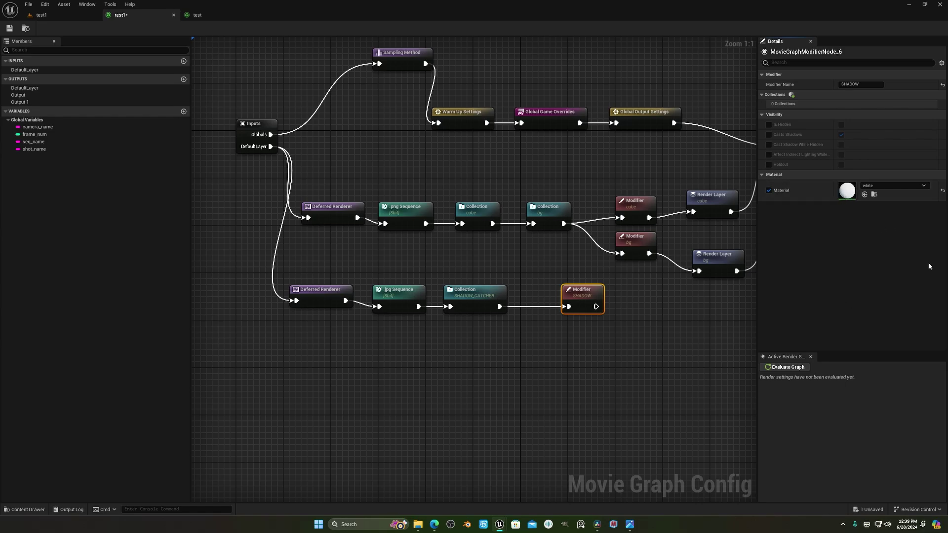
{"action": "left_click", "coordinate": [873, 194]}
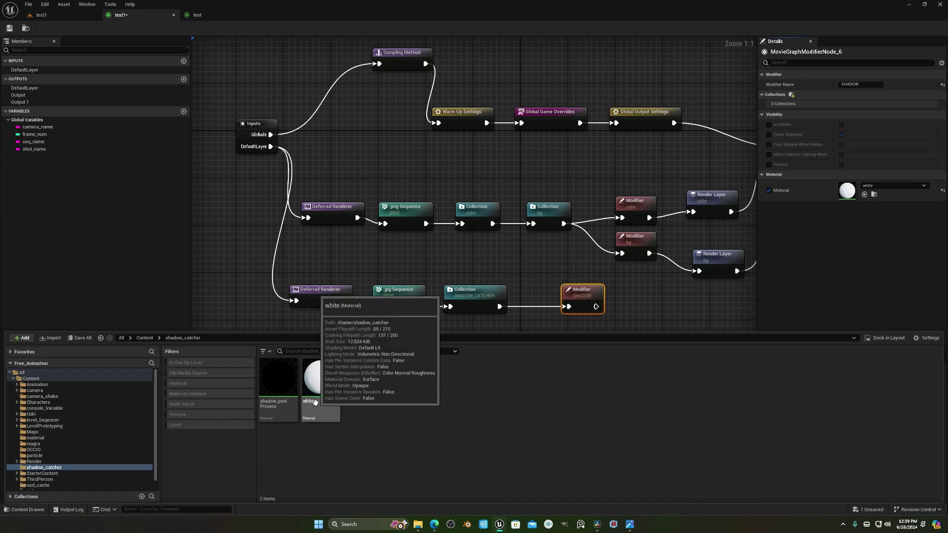
Add a Render Layer node after the SHADOW modifier, with its layer name overridden as LAYER3.
{"action": "left_click_drag", "start_coordinate": [585, 295], "coordinate": [604, 321]}
{"action": "type", "text": "RENDER"}
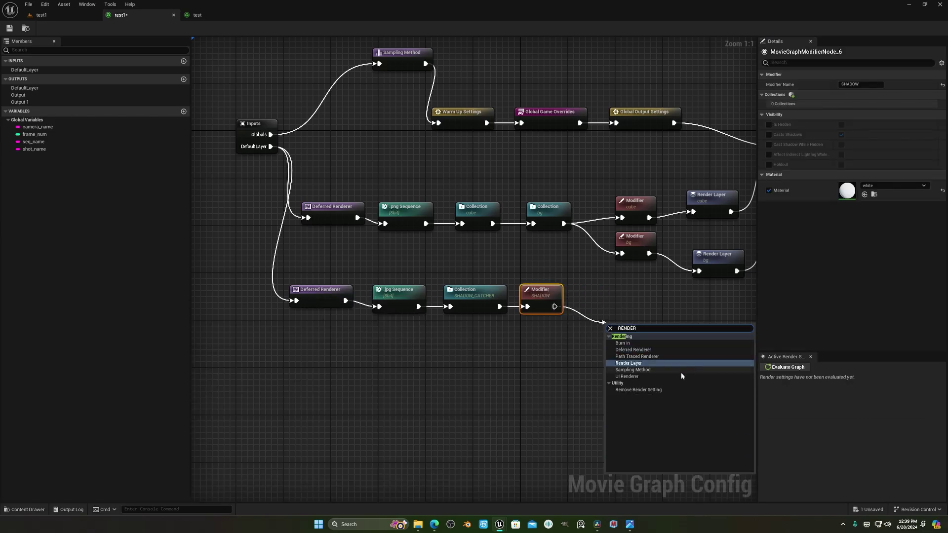
{"action": "key", "text": "Return"}
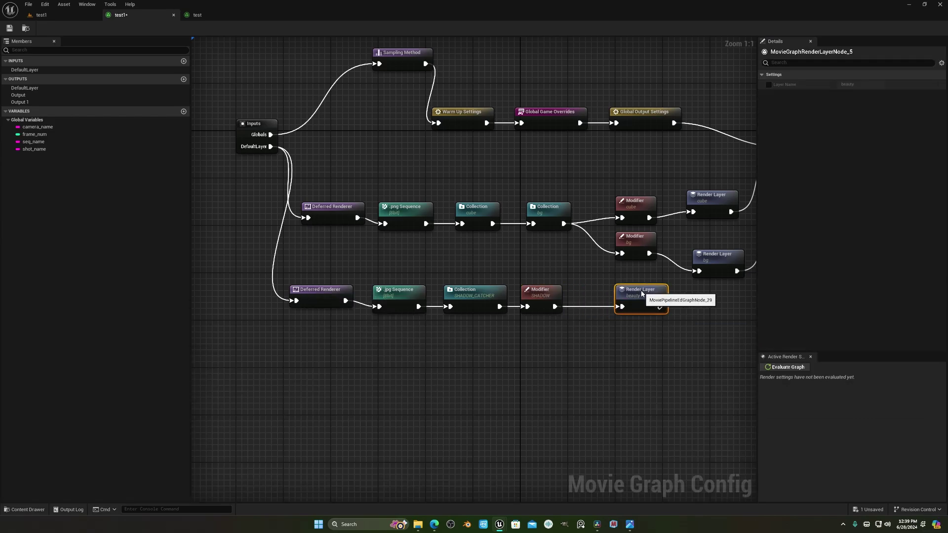
{"action": "left_click", "coordinate": [769, 85]}
{"action": "left_click", "coordinate": [859, 85]}
Add another output to the graph and connect the shadow catcher's Render Layer to Output 1.
{"action": "left_click", "coordinate": [714, 310]}
{"action": "right_click_drag", "start_coordinate": [714, 310], "coordinate": [595, 324]}
{"action": "left_click", "coordinate": [685, 190]}
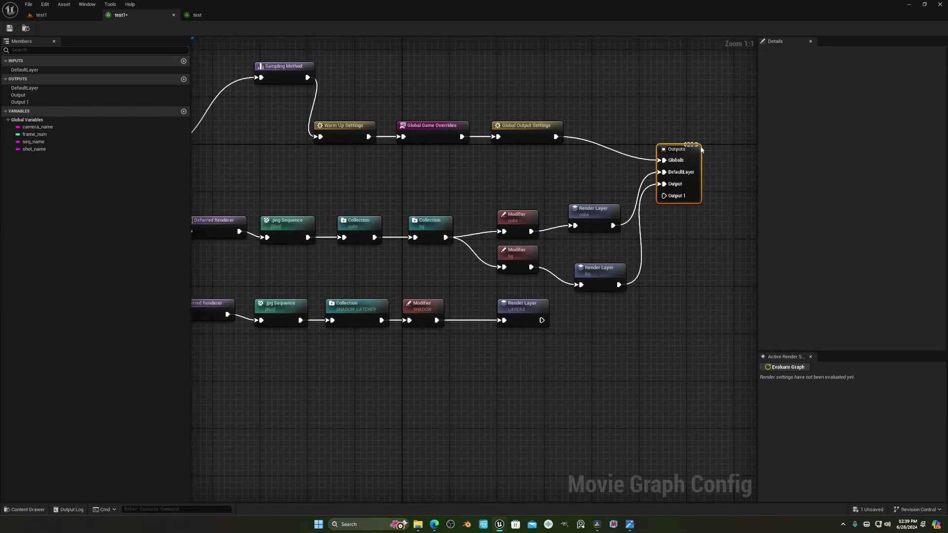
{"action": "left_click_drag", "start_coordinate": [685, 191], "coordinate": [703, 190]}
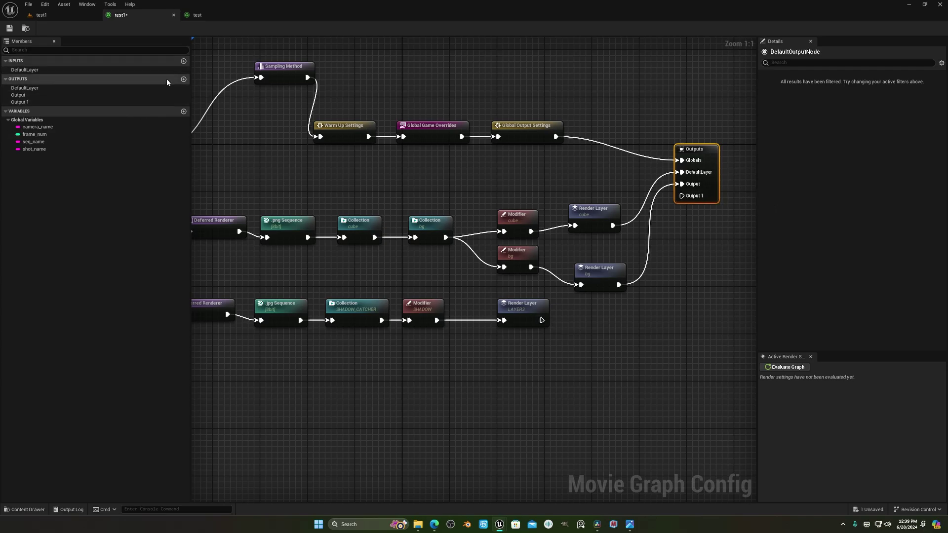
{"action": "left_click", "coordinate": [184, 79]}
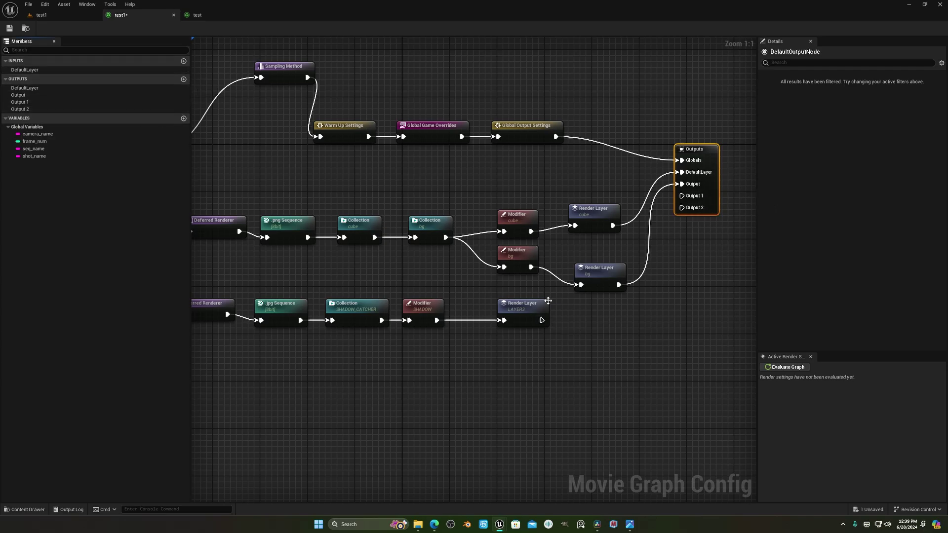
{"action": "left_click_drag", "start_coordinate": [542, 320], "coordinate": [682, 195]}
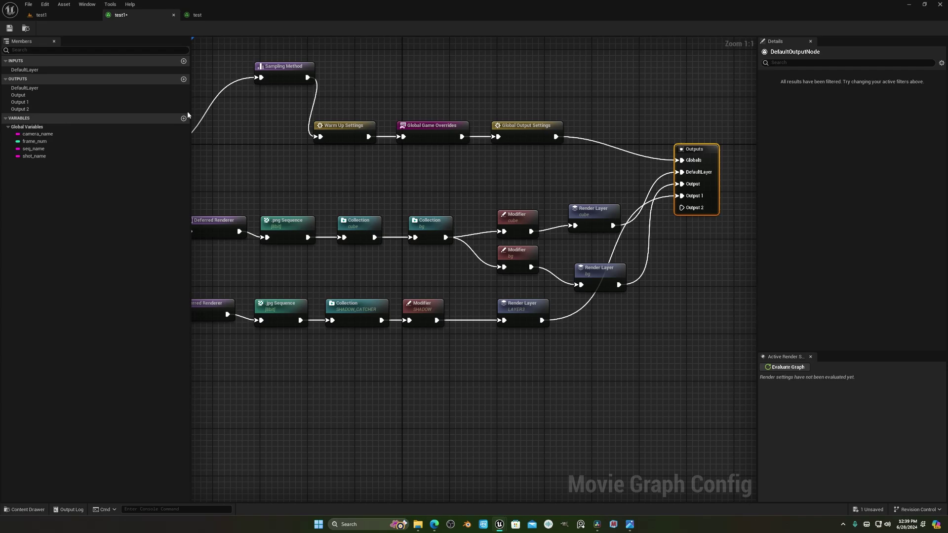
Delete the surplus Output 2 from the graph and shift the Outputs node slightly.
{"action": "left_click", "coordinate": [51, 109]}
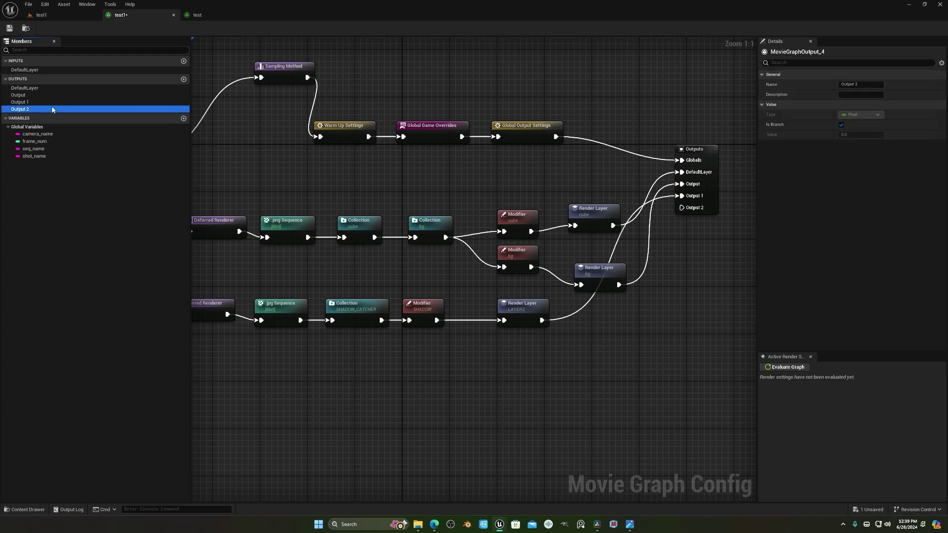
{"action": "key", "text": "Delete"}
{"action": "left_click", "coordinate": [689, 200]}
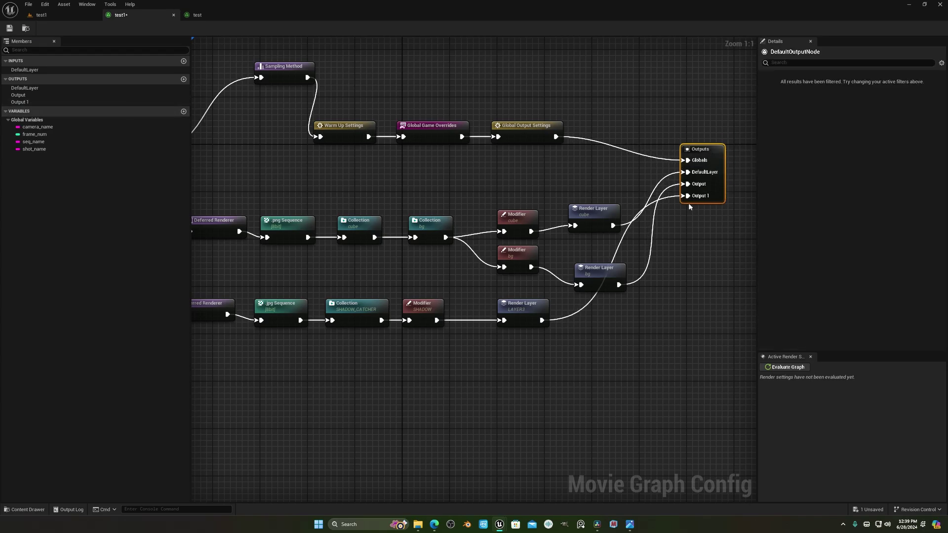
Space out the shadow catcher branch's Modifier, Collection, .jpg Sequence and Deferred Renderer nodes in a row below the other branch.
{"action": "left_click_drag", "start_coordinate": [422, 305], "coordinate": [508, 306]}
{"action": "left_click_drag", "start_coordinate": [355, 294], "coordinate": [402, 306]}
{"action": "left_click_drag", "start_coordinate": [285, 291], "coordinate": [302, 314]}
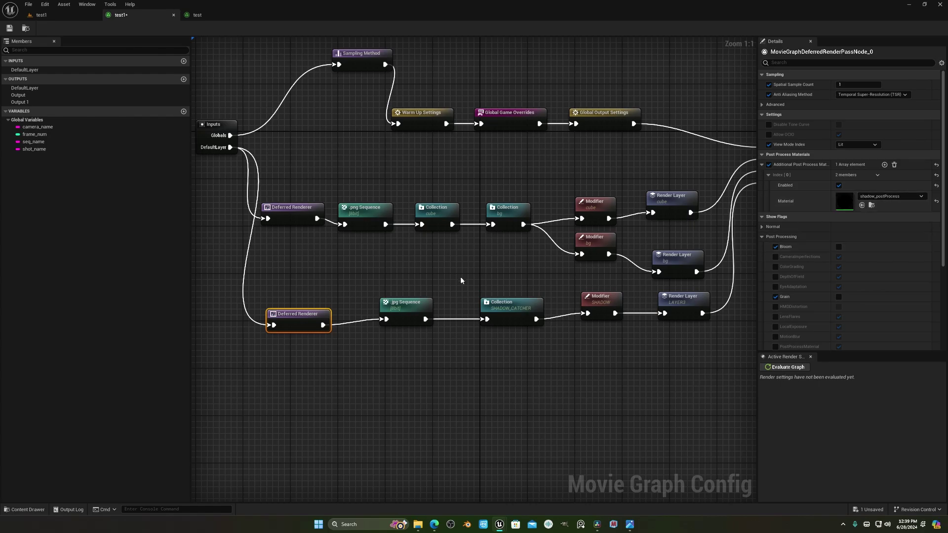
{"action": "mouse_move", "coordinate": [396, 310]}
{"action": "left_mouse_down"}
{"action": "mouse_move", "coordinate": [411, 316]}
{"action": "mouse_move", "coordinate": [396, 316]}
{"action": "left_mouse_up"}
{"action": "mouse_move", "coordinate": [520, 306]}
{"action": "left_mouse_down"}
{"action": "mouse_move", "coordinate": [507, 312]}
{"action": "mouse_move", "coordinate": [519, 306]}
{"action": "left_mouse_up"}
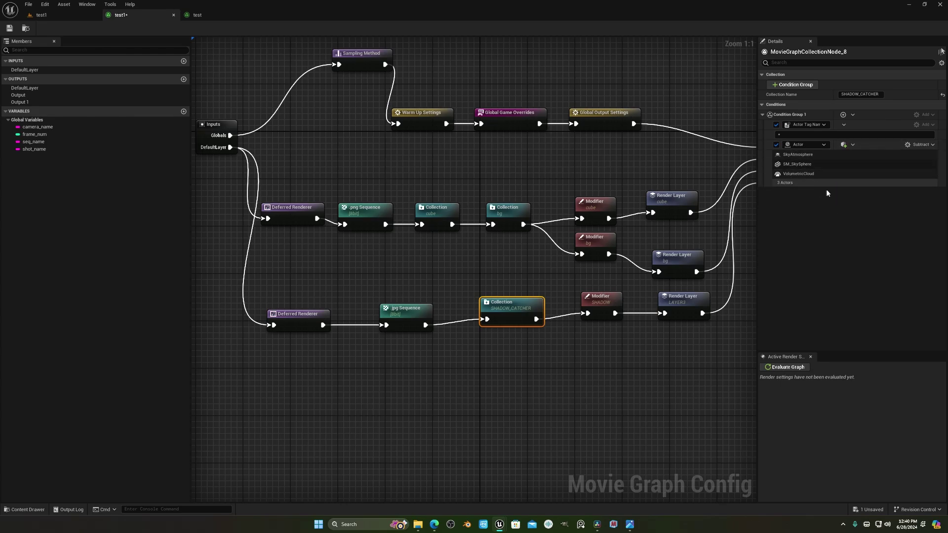
{"action": "left_click_drag", "start_coordinate": [608, 305], "coordinate": [614, 311]}
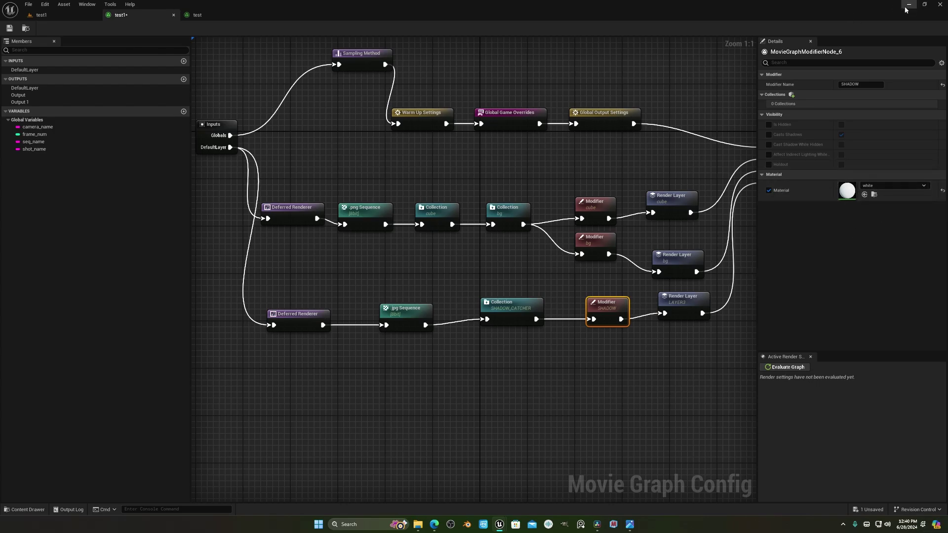
Examine the shadows of the cone, cube and sphere on the floor in the test1 level viewport.
{"action": "left_click", "coordinate": [50, 15]}
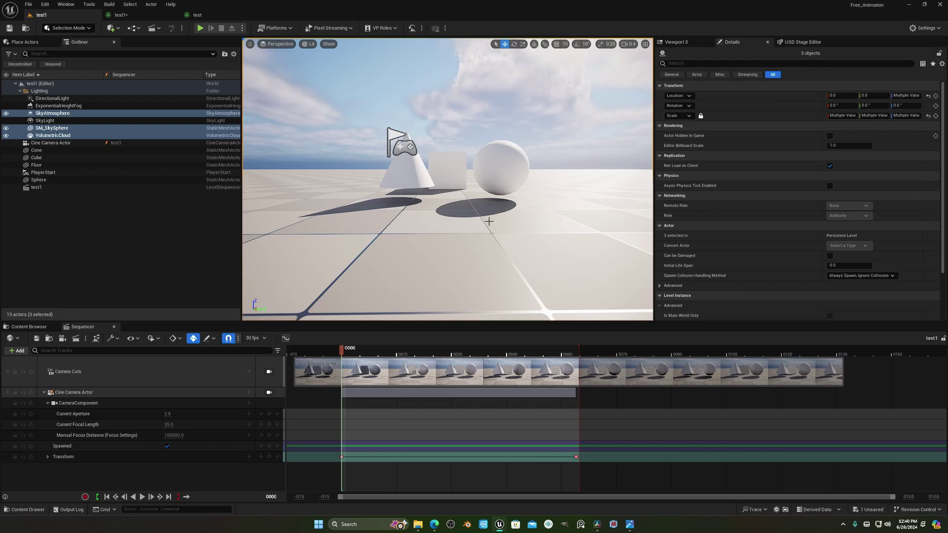
{"action": "right_click_drag", "start_coordinate": [494, 218], "coordinate": [499, 234]}
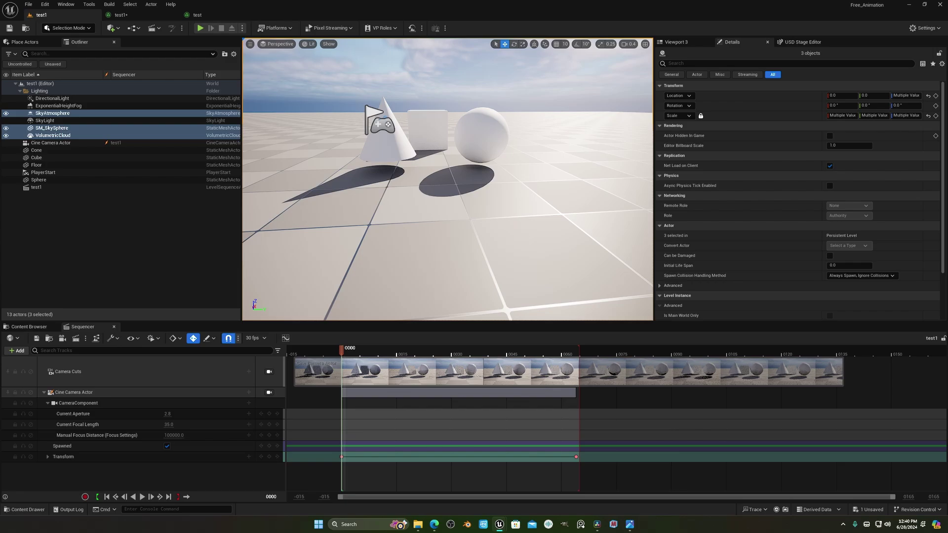
{"action": "right_click_drag", "start_coordinate": [404, 218], "coordinate": [408, 223]}
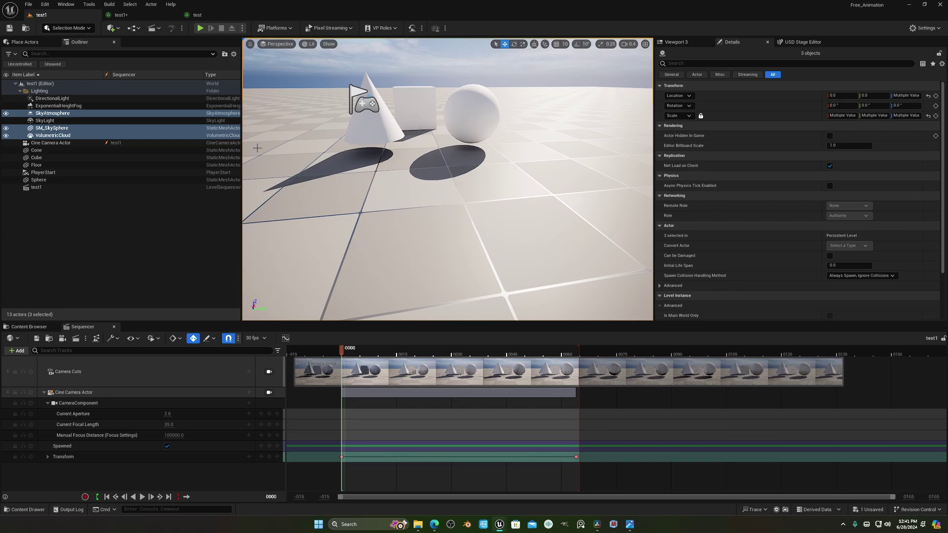
Return to the movie graph and align the shadow catcher's Render Layer node with the SHADOW modifier.
{"action": "left_click", "coordinate": [120, 14]}
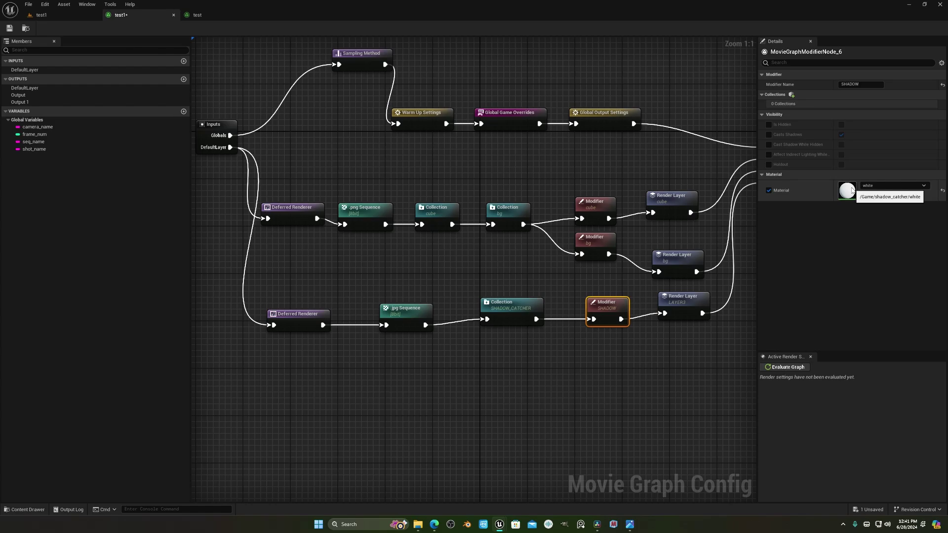
{"action": "left_click", "coordinate": [663, 304]}
{"action": "right_click_drag", "start_coordinate": [663, 305], "coordinate": [610, 307]}
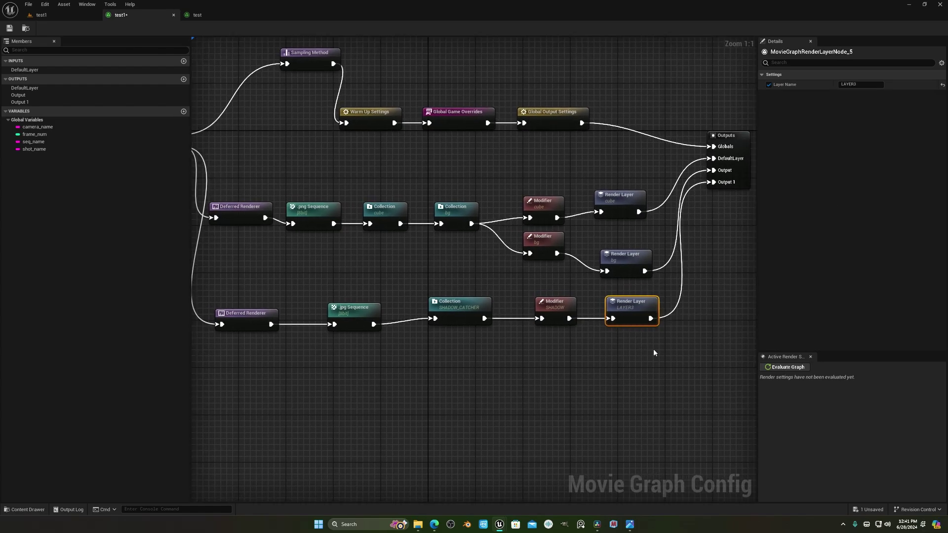
Check the settings of the shadow catcher branch's Deferred Renderer and save the movie graph.
{"action": "left_click", "coordinate": [653, 352]}
{"action": "scroll", "coordinate": [634, 356], "scroll_direction": "down", "scroll_amount": 1}
{"action": "left_click", "coordinate": [302, 285]}
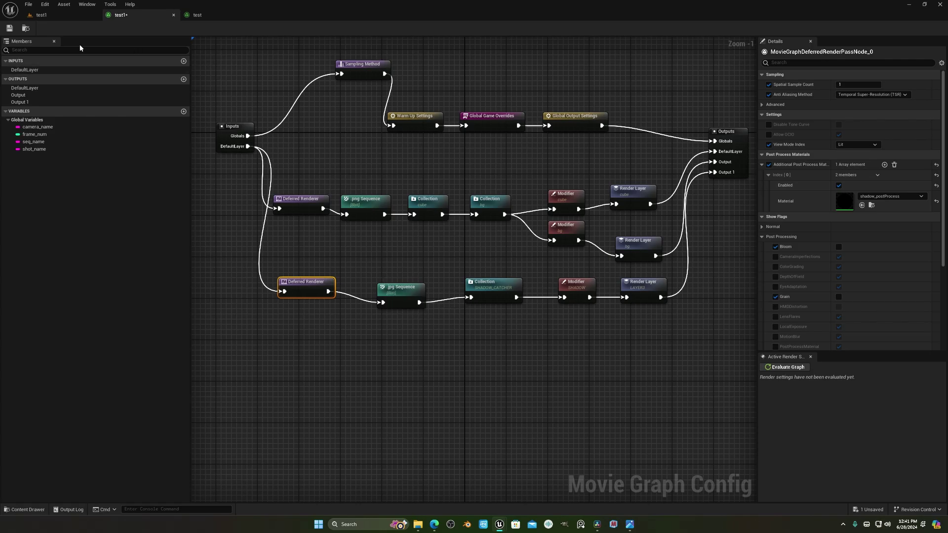
{"action": "left_click", "coordinate": [9, 28]}
Render the test1 sequence locally from the Movie Render Queue and stop the render partway through.
{"action": "left_click", "coordinate": [42, 14]}
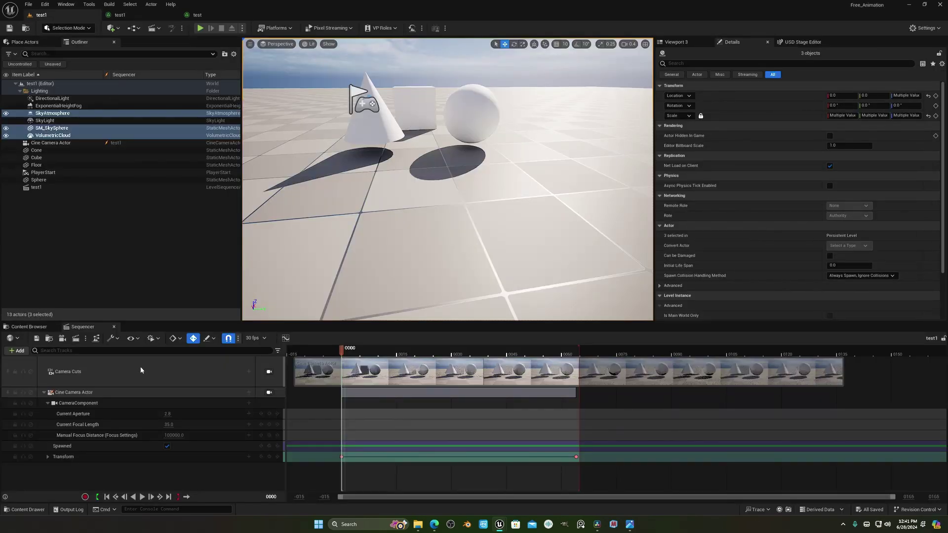
{"action": "left_click", "coordinate": [75, 338]}
{"action": "left_click", "coordinate": [619, 314]}
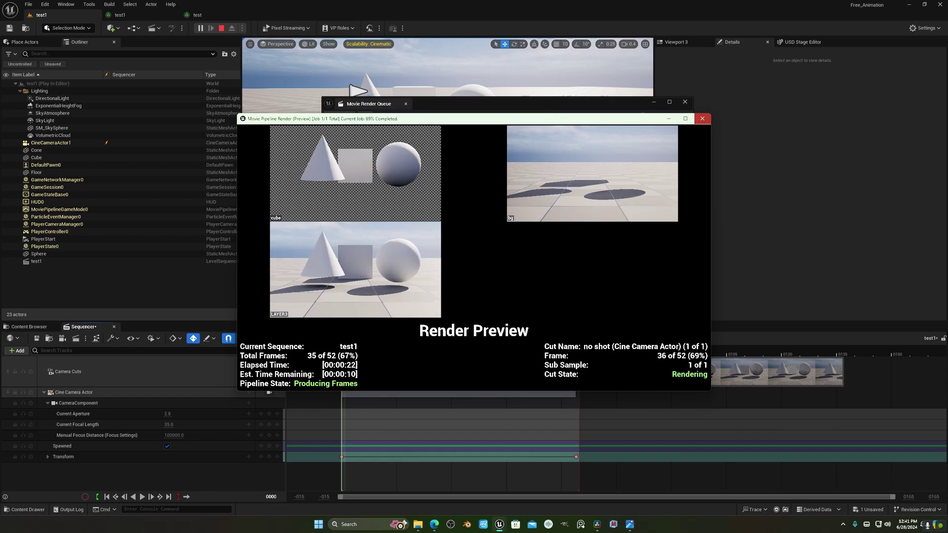
{"action": "left_click", "coordinate": [702, 118]}
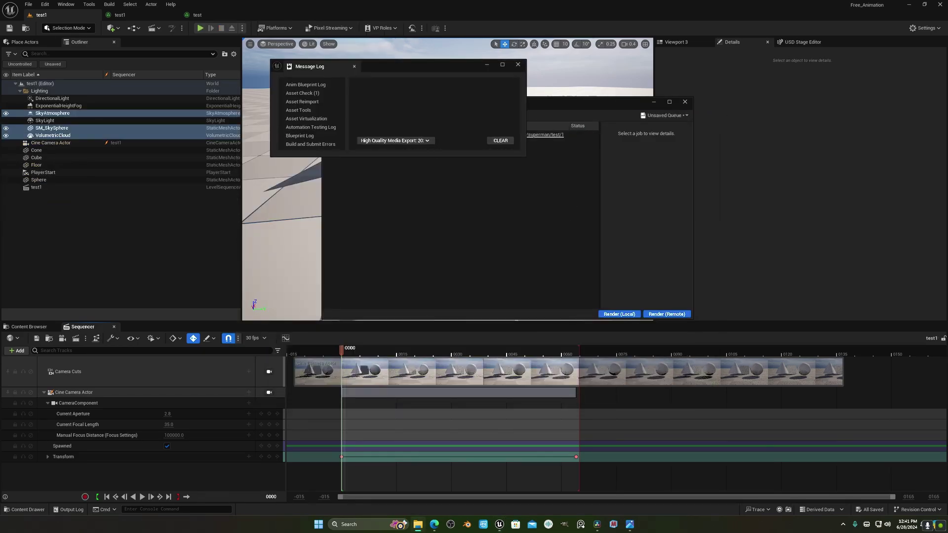
Open the render output folder and inspect the frame test1.LAYER3.shadow_postProcess.0016 at full size.
{"action": "left_click", "coordinate": [544, 134]}
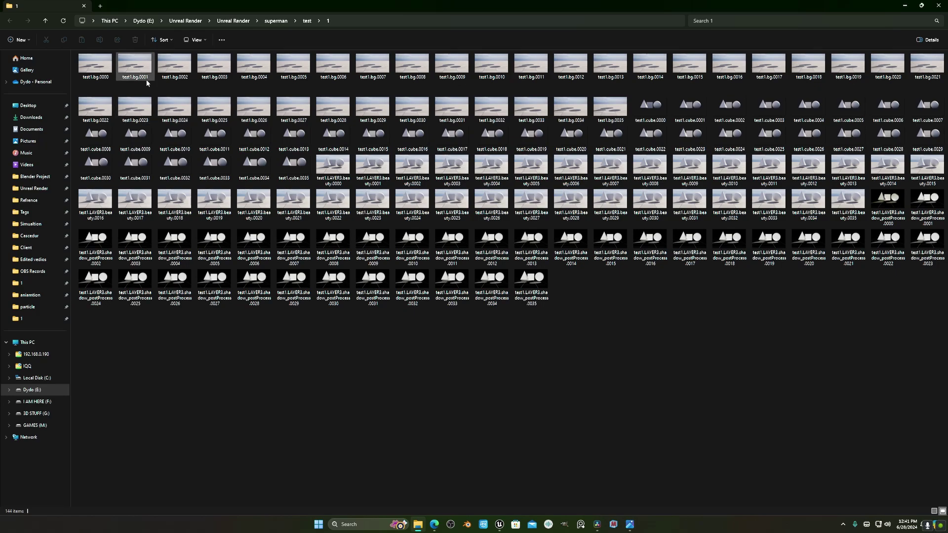
{"action": "left_click", "coordinate": [93, 81]}
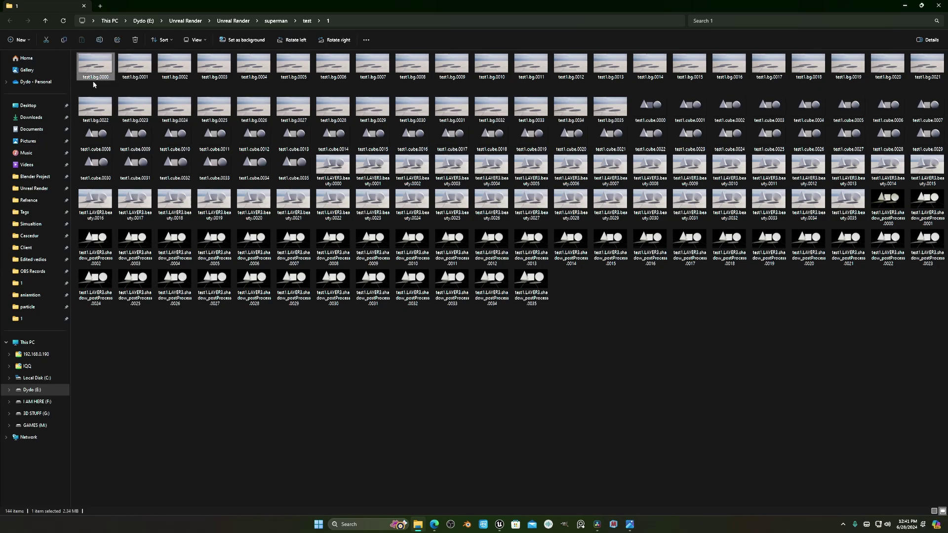
{"action": "left_click", "coordinate": [110, 162]}
{"action": "left_click", "coordinate": [369, 183]}
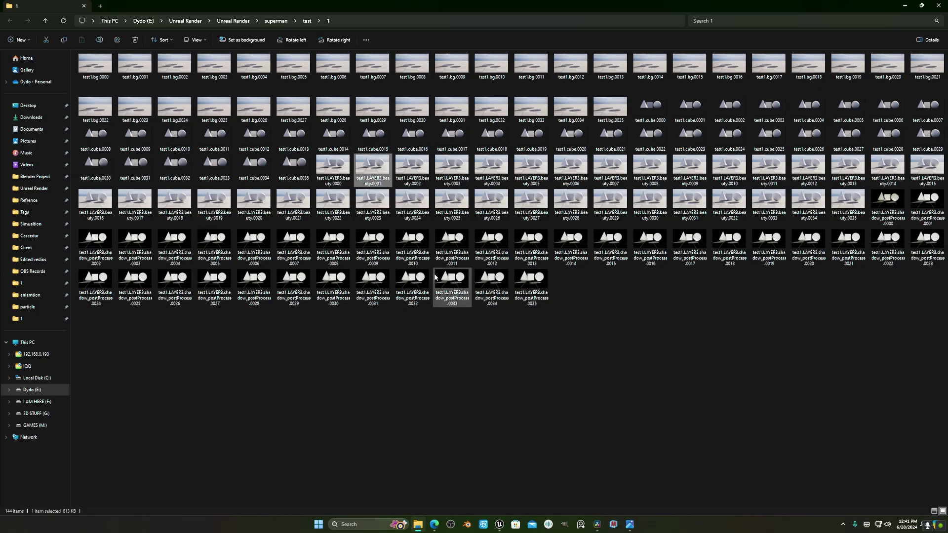
{"action": "left_click_drag", "start_coordinate": [638, 326], "coordinate": [794, 253]}
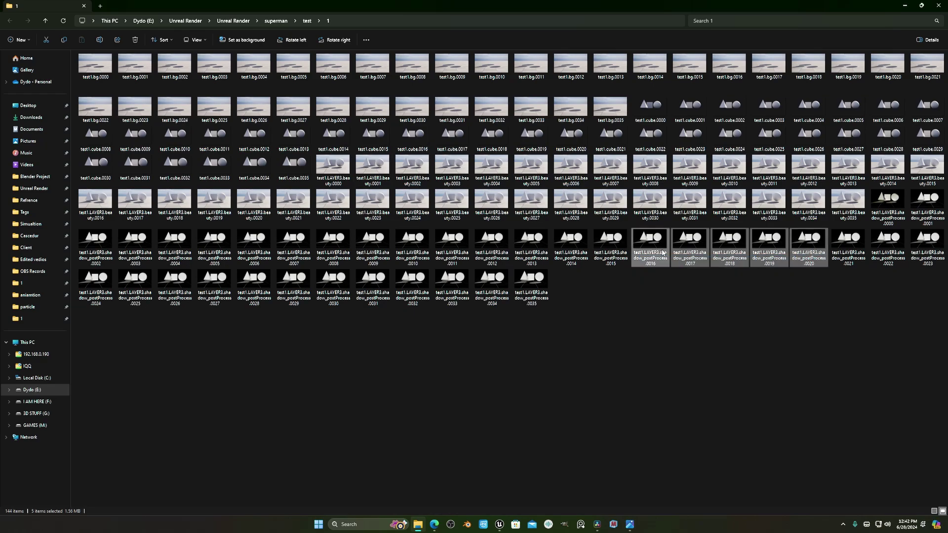
{"action": "double_click", "coordinate": [662, 253]}
{"action": "left_click_drag", "start_coordinate": [685, 150], "coordinate": [673, 2]}
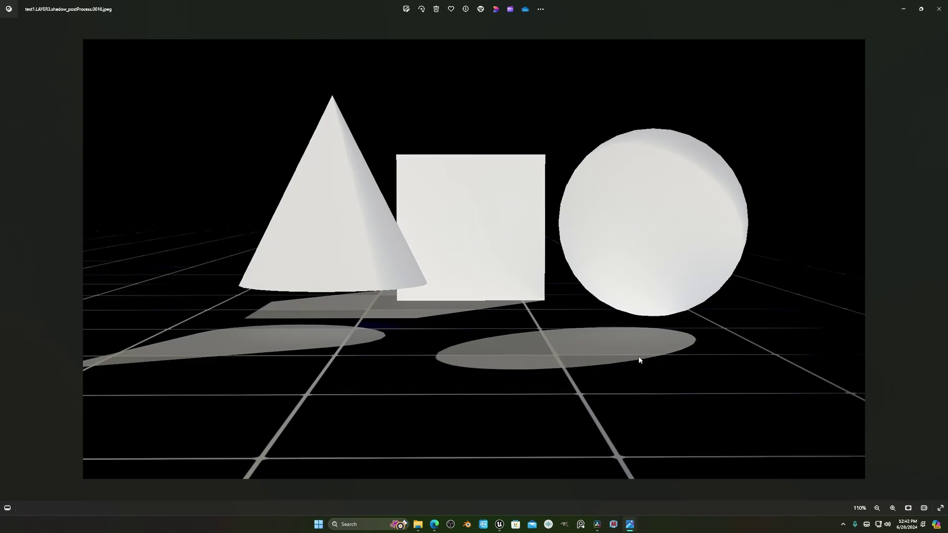
{"action": "left_click", "coordinate": [939, 8]}
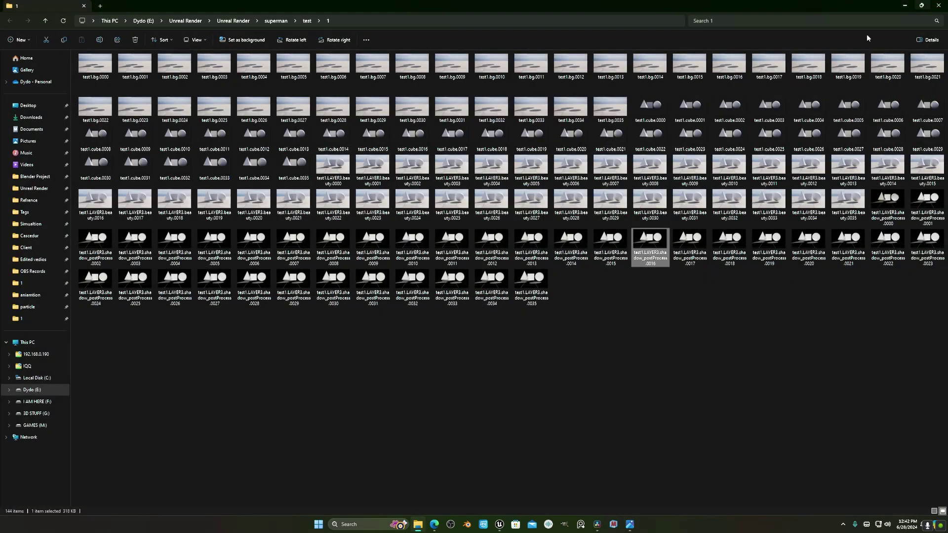
Return to the test1 movie graph and change the SHADOW modifier's material to AnimSharingBase.
{"action": "left_click", "coordinate": [908, 7]}
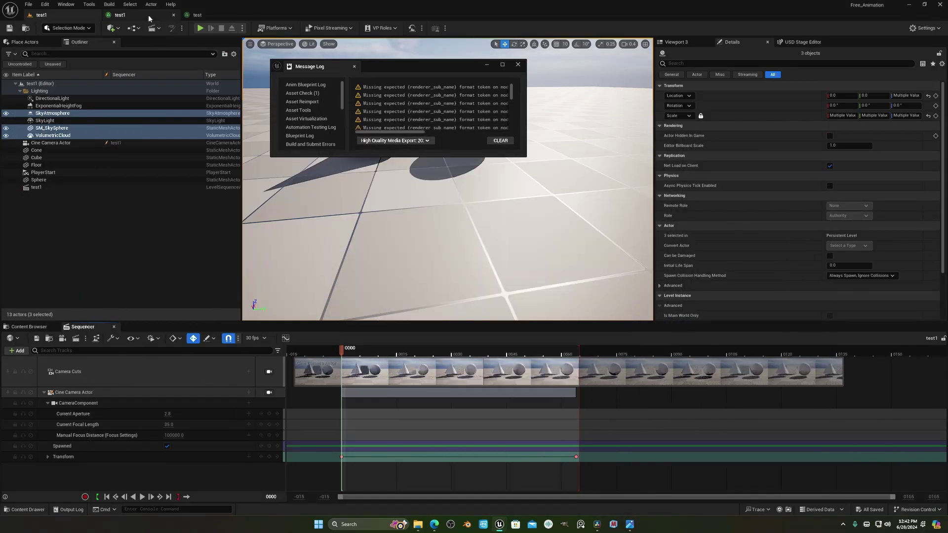
{"action": "left_click", "coordinate": [148, 18]}
{"action": "right_click_drag", "start_coordinate": [601, 324], "coordinate": [567, 329]}
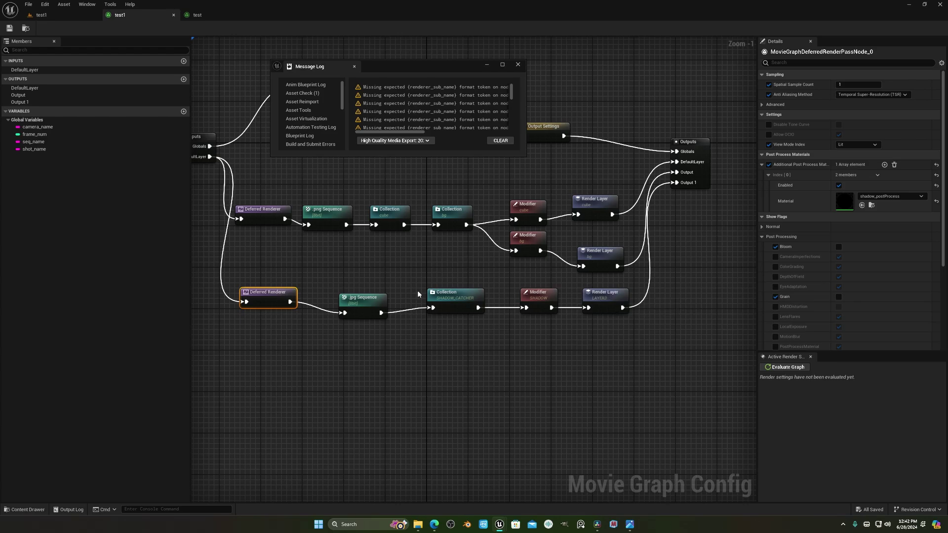
{"action": "left_click", "coordinate": [538, 293]}
{"action": "left_click", "coordinate": [894, 186]}
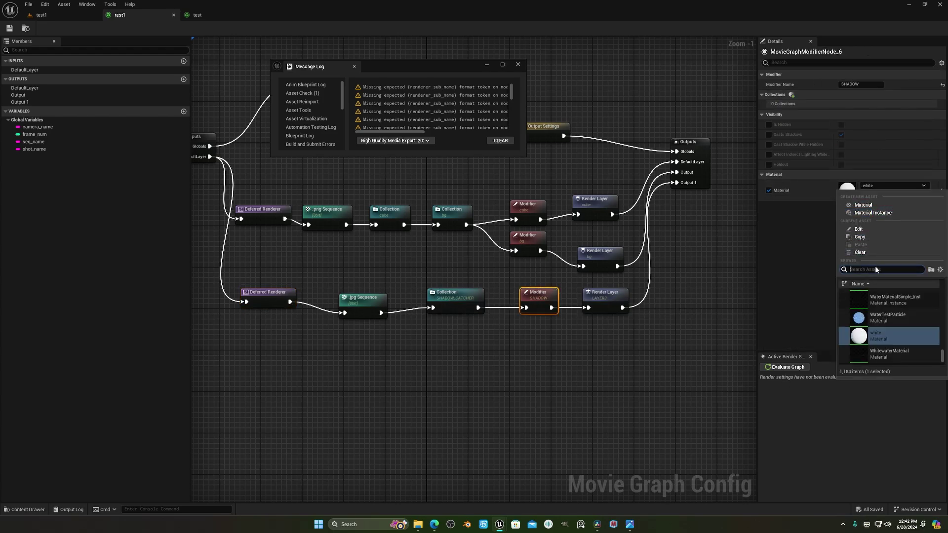
{"action": "type", "text": "ANIMA"}
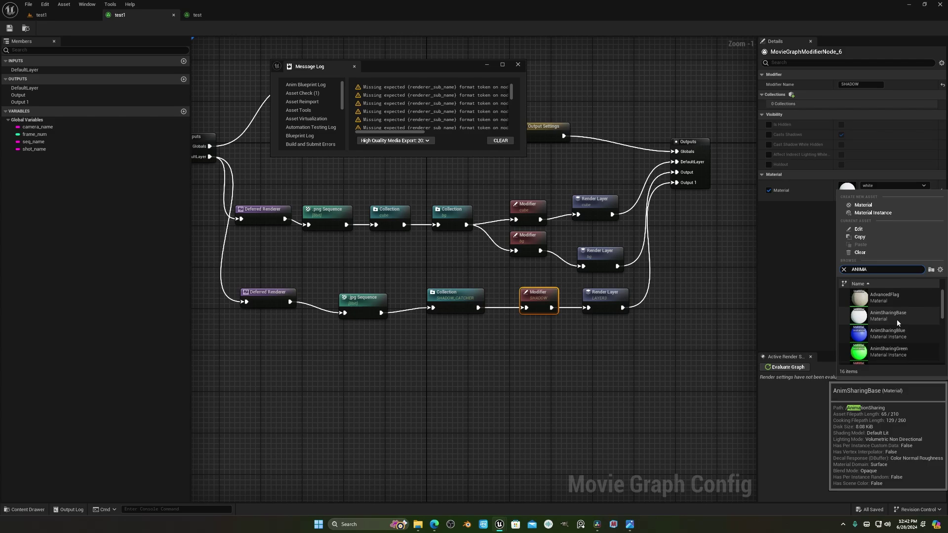
{"action": "left_click", "coordinate": [894, 318]}
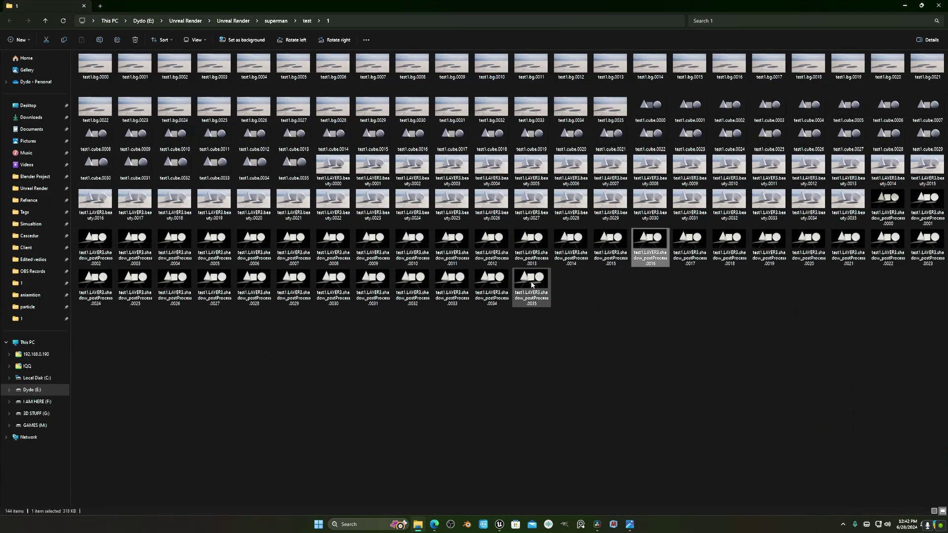
Permanently delete all previously rendered images from the output folder.
{"action": "key", "text": "ctrl+a"}
{"action": "key", "text": "shift+Delete"}
{"action": "key", "text": "Return"}
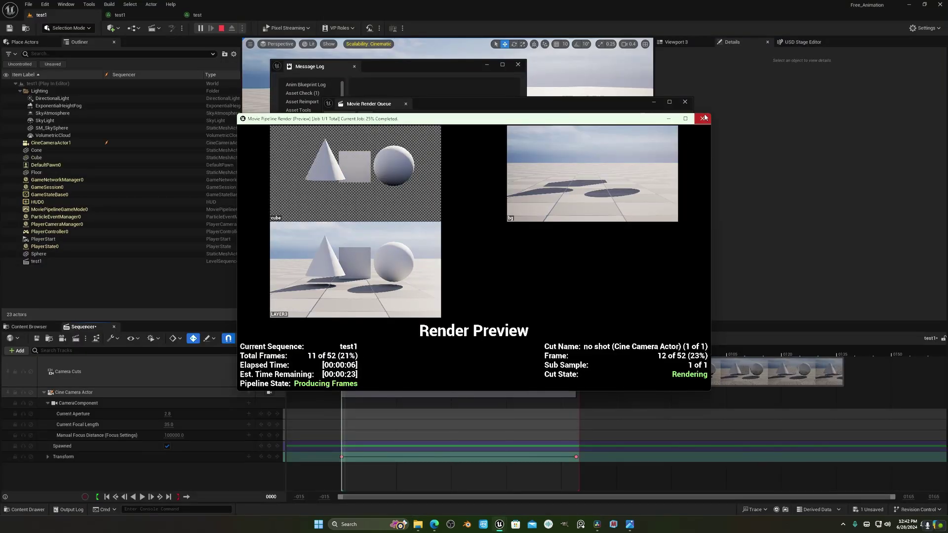
Stop the new render and inspect the frame test1.LAYER3.shadow_postProcess.0005 in the output folder.
{"action": "left_click", "coordinate": [703, 118]}
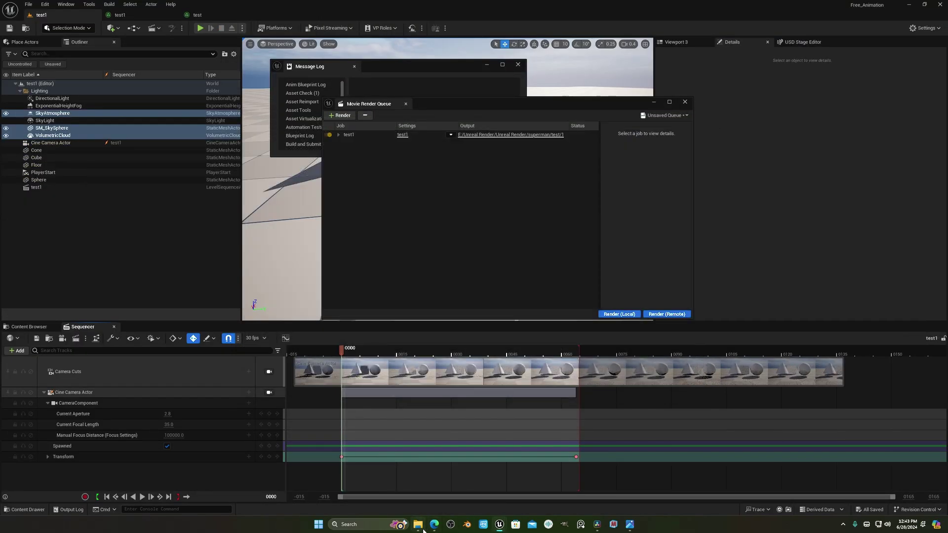
{"action": "left_click", "coordinate": [417, 524]}
{"action": "left_click", "coordinate": [464, 195]}
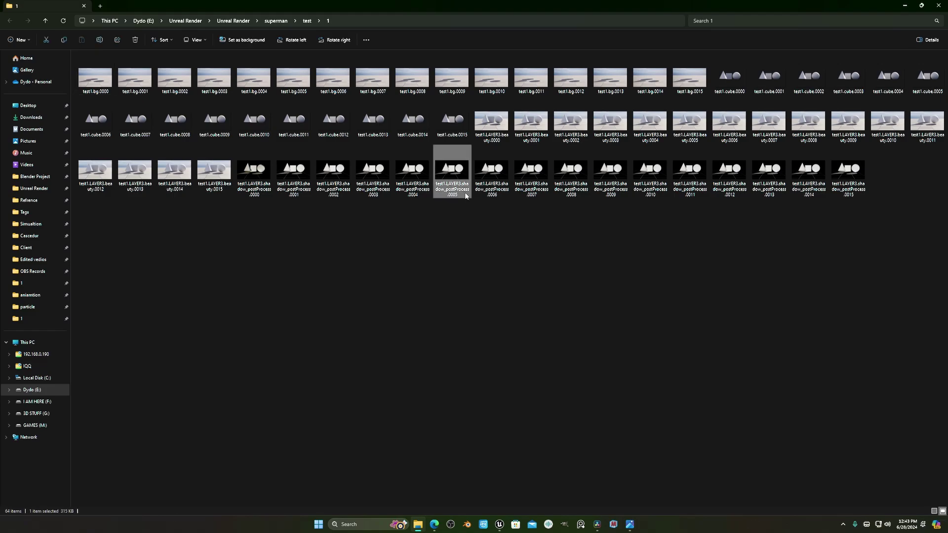
{"action": "double_click", "coordinate": [465, 195]}
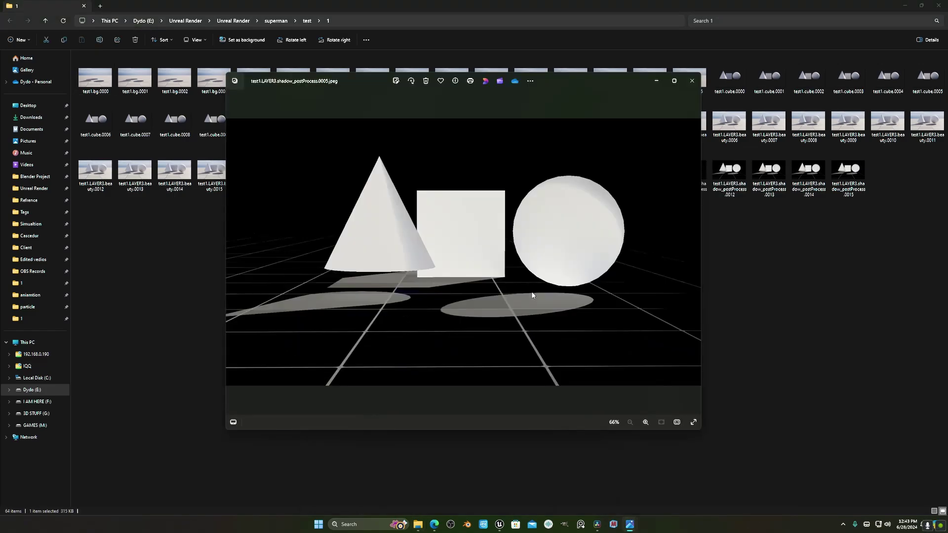
{"action": "left_click", "coordinate": [691, 80]}
Dismiss the render queue and message log, and assign the SHADOW_CATCHER collection to the SHADOW modifier.
{"action": "key", "text": "alt+Tab"}
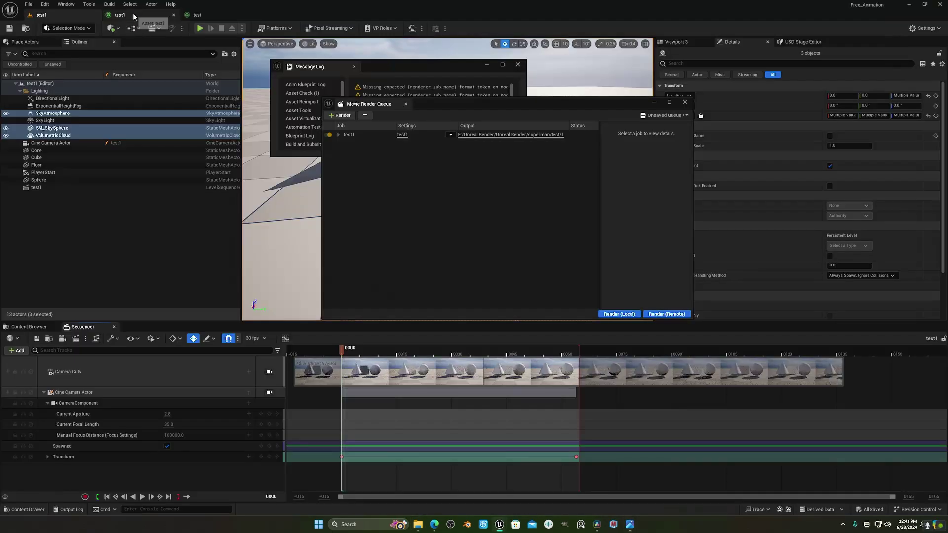
{"action": "left_click", "coordinate": [652, 102]}
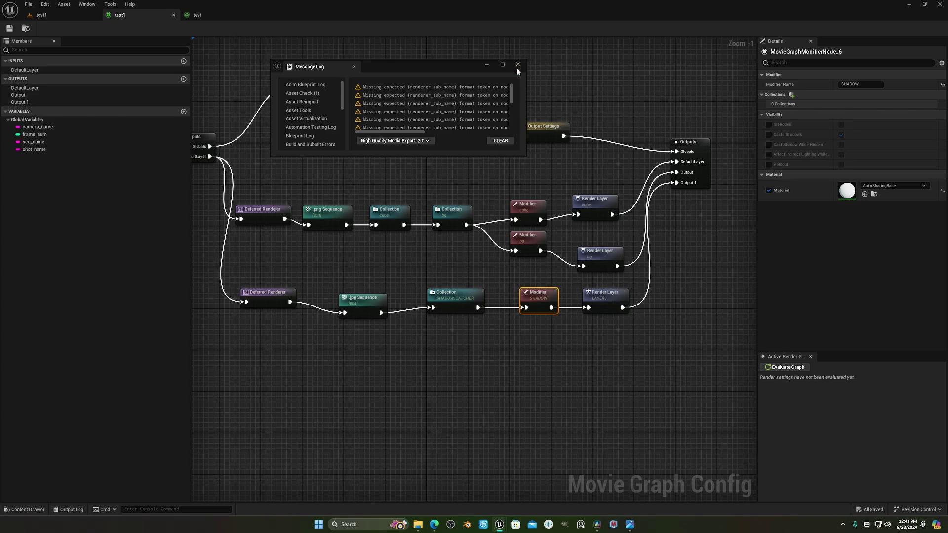
{"action": "left_click", "coordinate": [517, 65]}
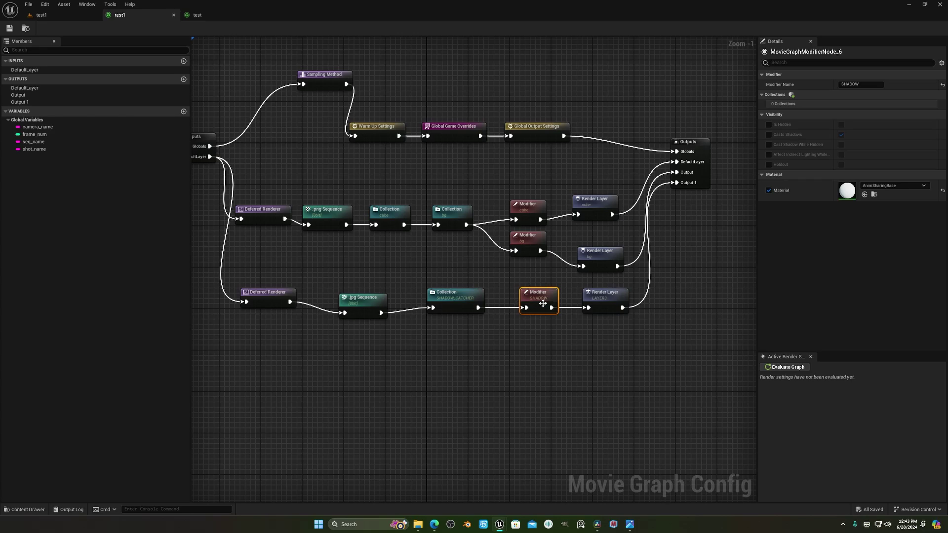
{"action": "left_click", "coordinate": [791, 94]}
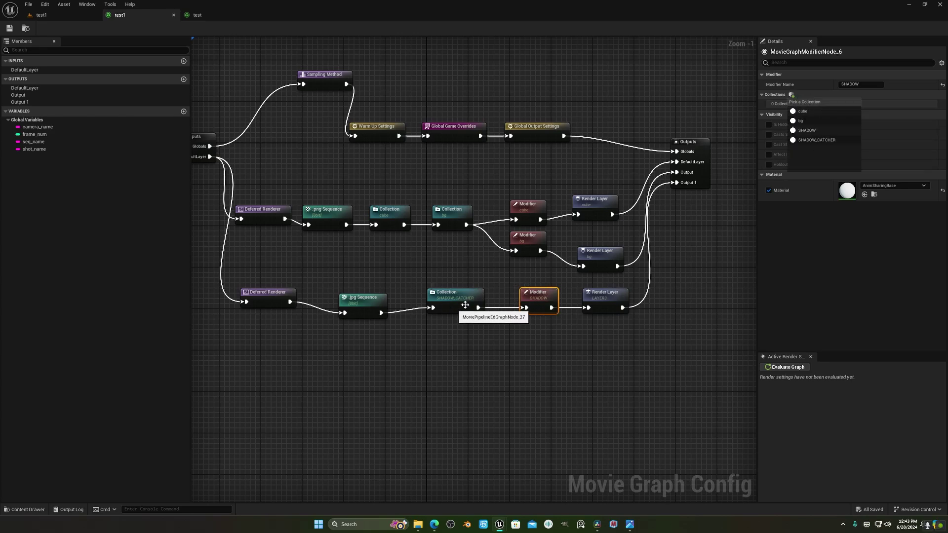
{"action": "left_click", "coordinate": [817, 140]}
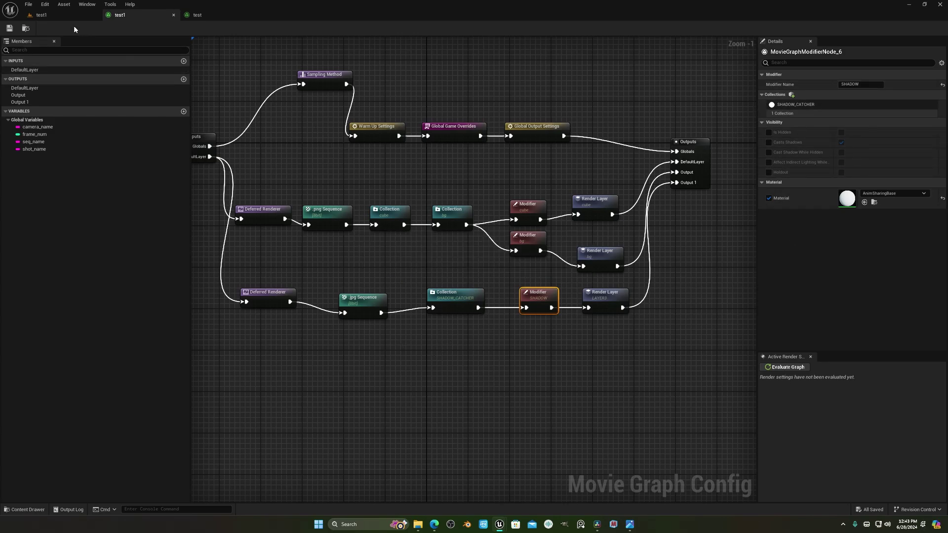
Render test1 locally again with the SHADOW modifier's collection assigned, ending the render before its last frame.
{"action": "left_click", "coordinate": [63, 15]}
{"action": "left_click", "coordinate": [75, 338]}
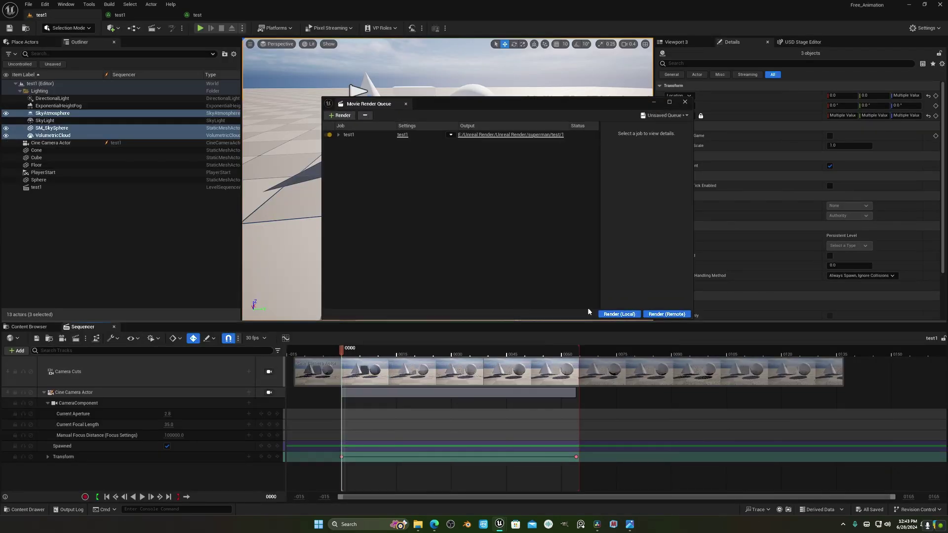
{"action": "left_click", "coordinate": [622, 315]}
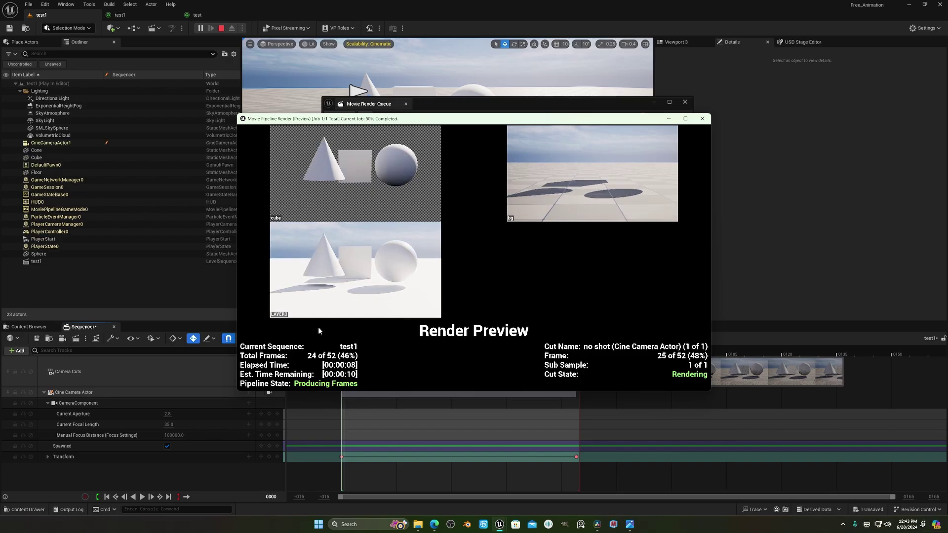
{"action": "left_click", "coordinate": [702, 118]}
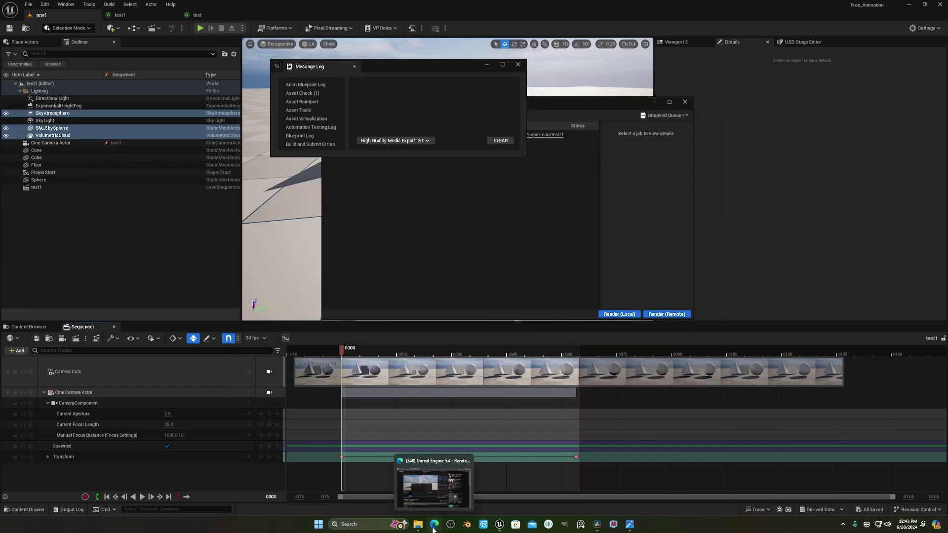
Inspect the newly rendered frame test1.LAYER3.shadow_postProcess.0028 from the output folder, then minimize the image and folder windows.
{"action": "left_click", "coordinate": [417, 524]}
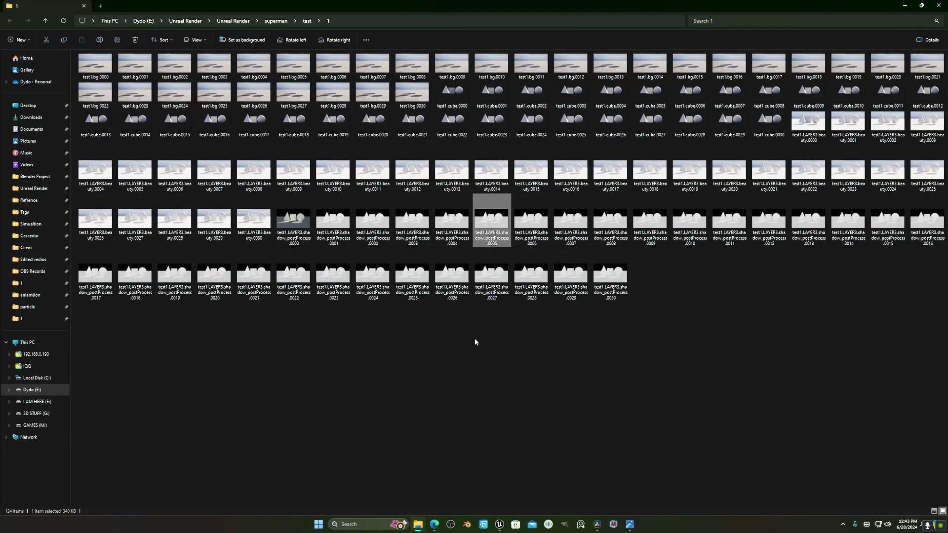
{"action": "double_click", "coordinate": [530, 274]}
{"action": "left_click_drag", "start_coordinate": [405, 39], "coordinate": [701, 49]}
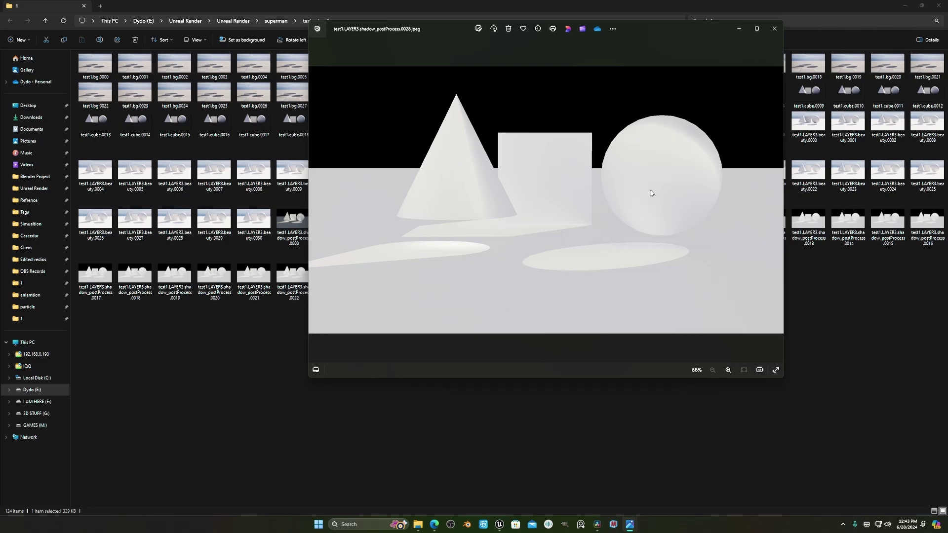
{"action": "left_click", "coordinate": [738, 28]}
{"action": "left_click", "coordinate": [904, 6]}
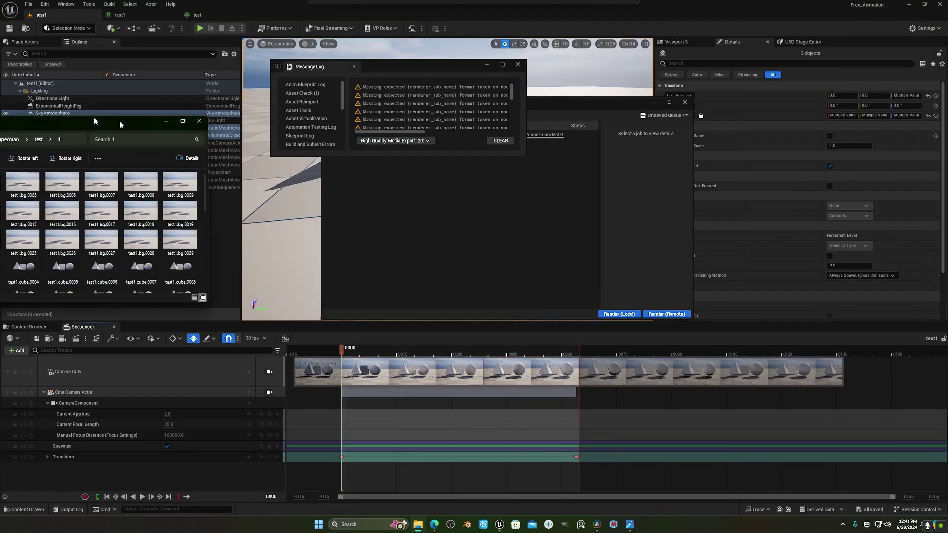
Switch to DaVinci Resolve, place test1.LAYER3.shadow_postProcess.0013.jpeg on track V1 of Timeline 2 and move the playhead onto it.
{"action": "left_click", "coordinate": [592, 525]}
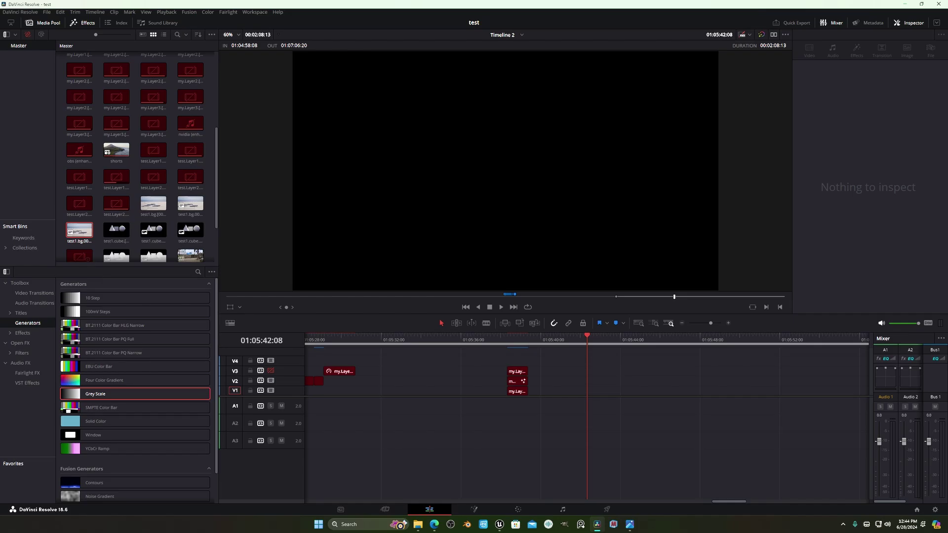
{"action": "left_click_drag", "start_coordinate": [116, 256], "coordinate": [600, 391]}
{"action": "left_click", "coordinate": [634, 340]}
{"action": "scroll", "coordinate": [565, 180], "scroll_direction": "down", "scroll_amount": 2}
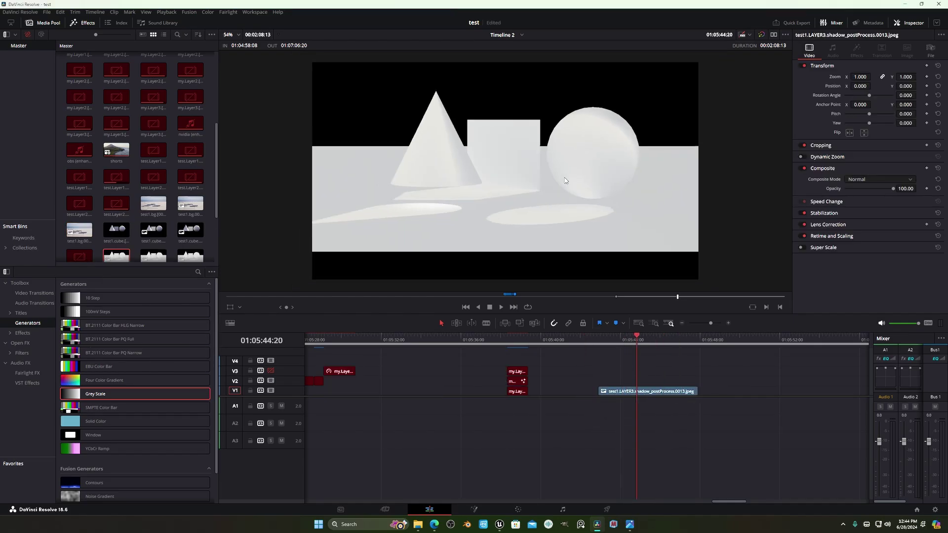
Open the shadow image in Fusion and insert a Luma Keyer between MediaIn1 and MediaOut1.
{"action": "left_click", "coordinate": [474, 509]}
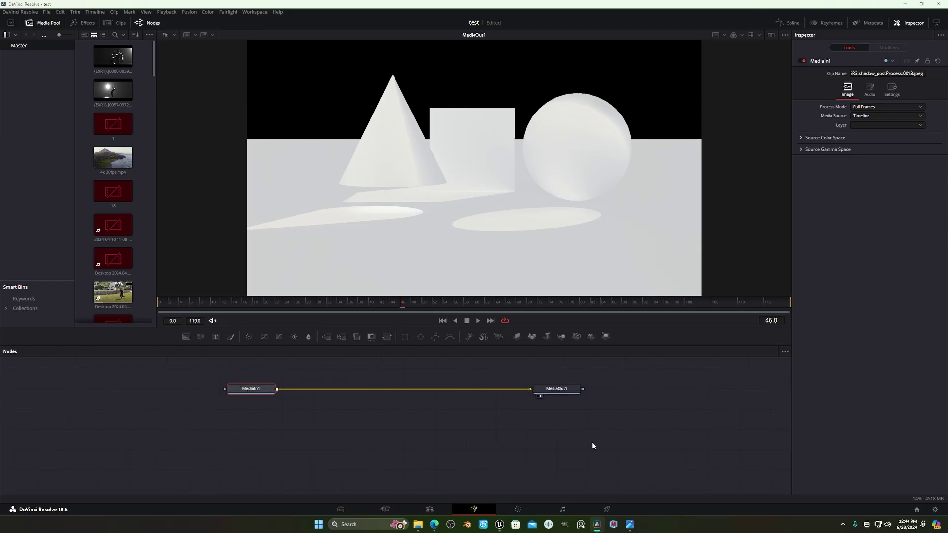
{"action": "key", "text": "shift+space"}
{"action": "type", "text": "LU"}
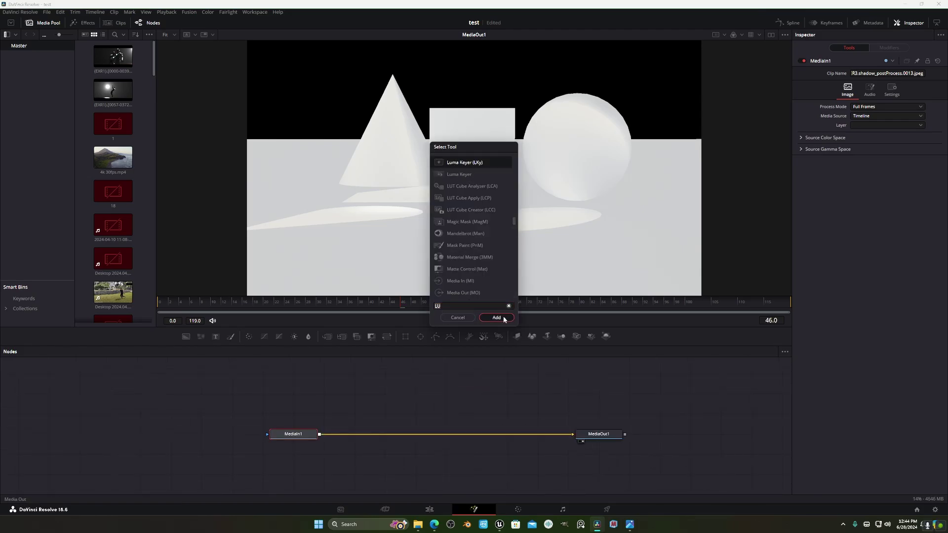
{"action": "key", "text": "Return"}
{"action": "left_click_drag", "start_coordinate": [344, 441], "coordinate": [358, 439]}
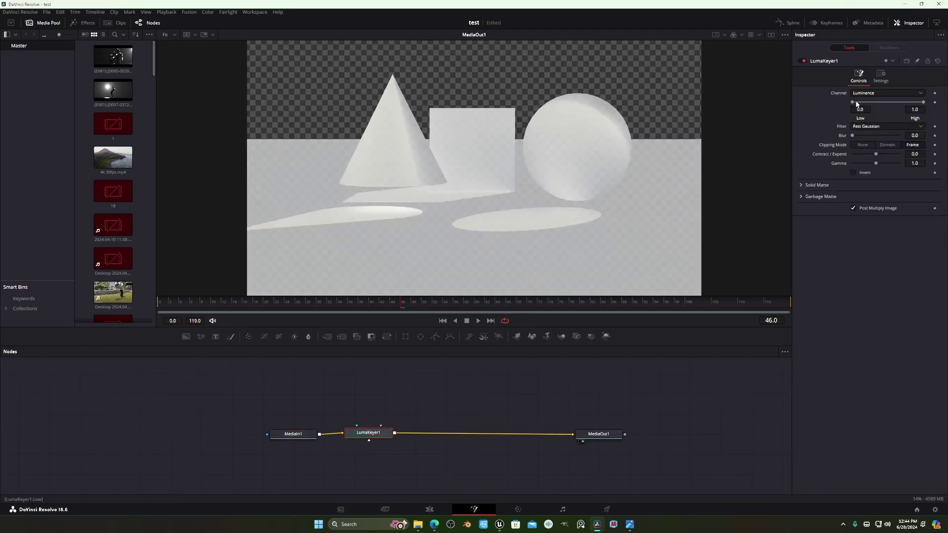
Set both the Low and High thresholds of the Luma Keyer to 0.856.
{"action": "left_click_drag", "start_coordinate": [866, 102], "coordinate": [909, 103]}
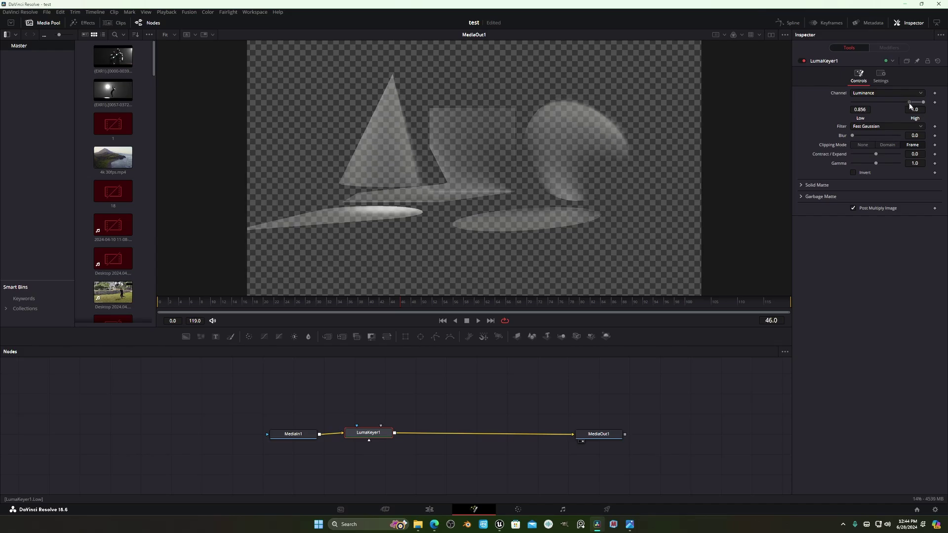
{"action": "left_click", "coordinate": [862, 109]}
{"action": "left_click", "coordinate": [916, 109]}
{"action": "type", "text": "0.8942"}
{"action": "key", "text": "Return"}
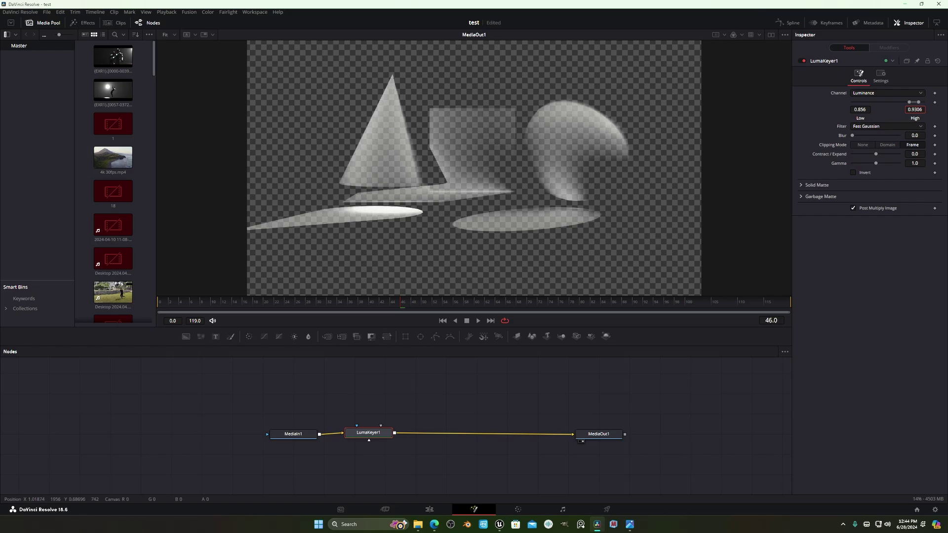
{"action": "type", "text": "0.856"}
{"action": "key", "text": "Return"}
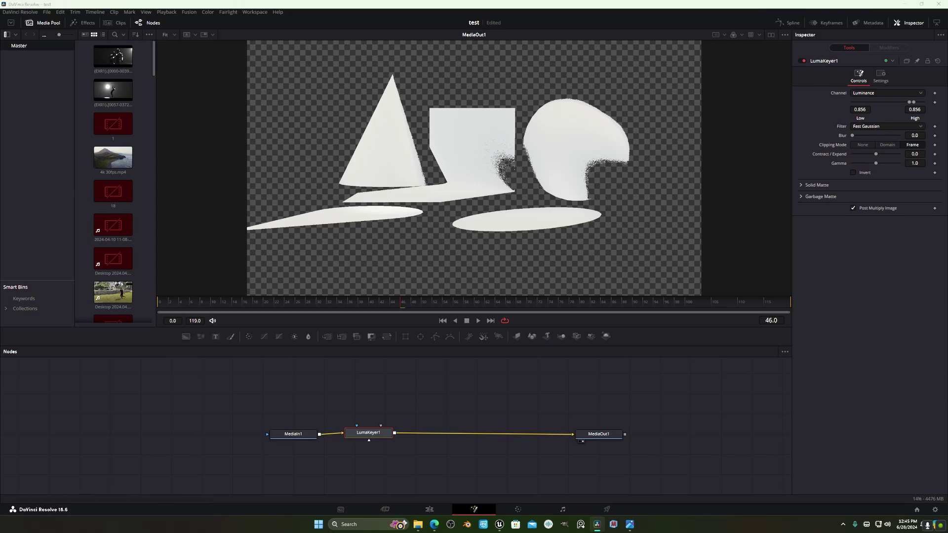
On the Color page, darken the keyed shadow image to near black by bending the custom curve down to its lower-right corner.
{"action": "key", "text": "alt+Tab"}
{"action": "left_click", "coordinate": [535, 231]}
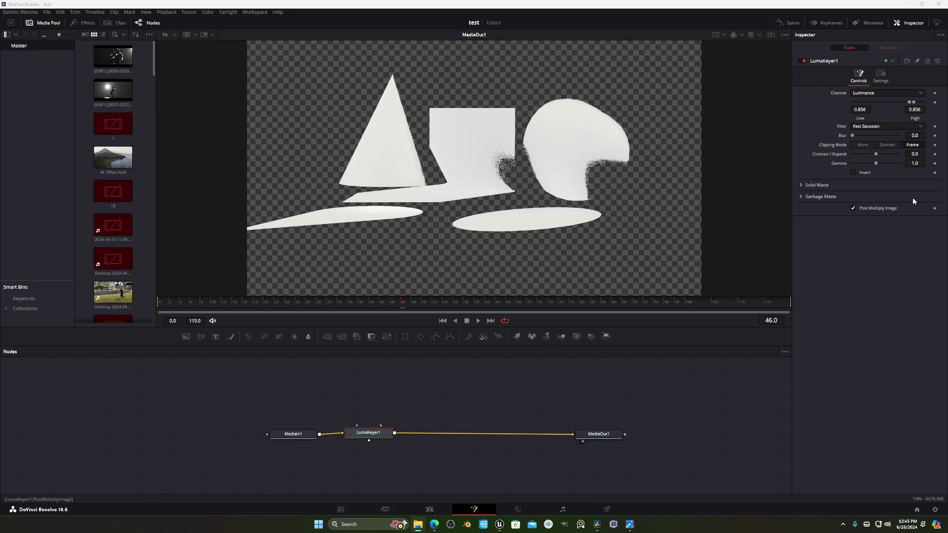
{"action": "key", "text": "shift+4"}
{"action": "left_click", "coordinate": [517, 509]}
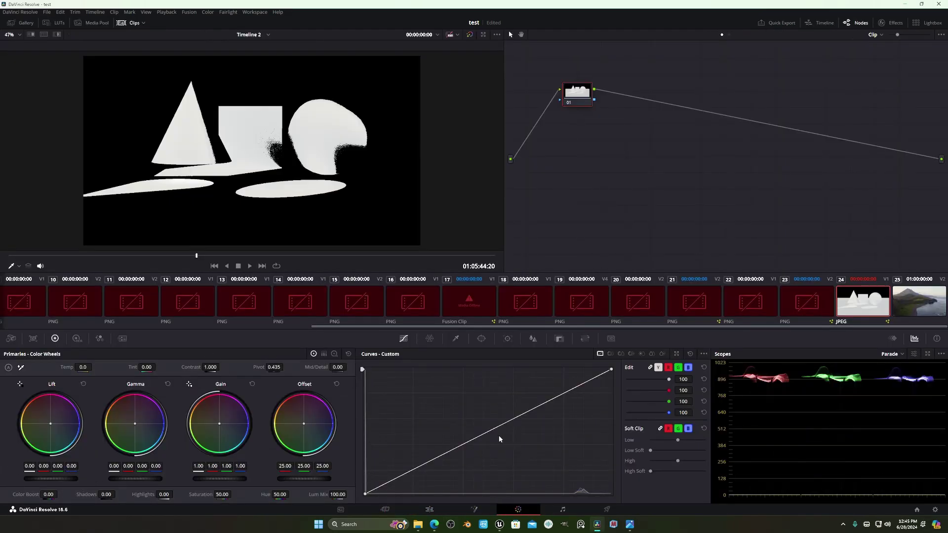
{"action": "left_click_drag", "start_coordinate": [498, 438], "coordinate": [606, 493]}
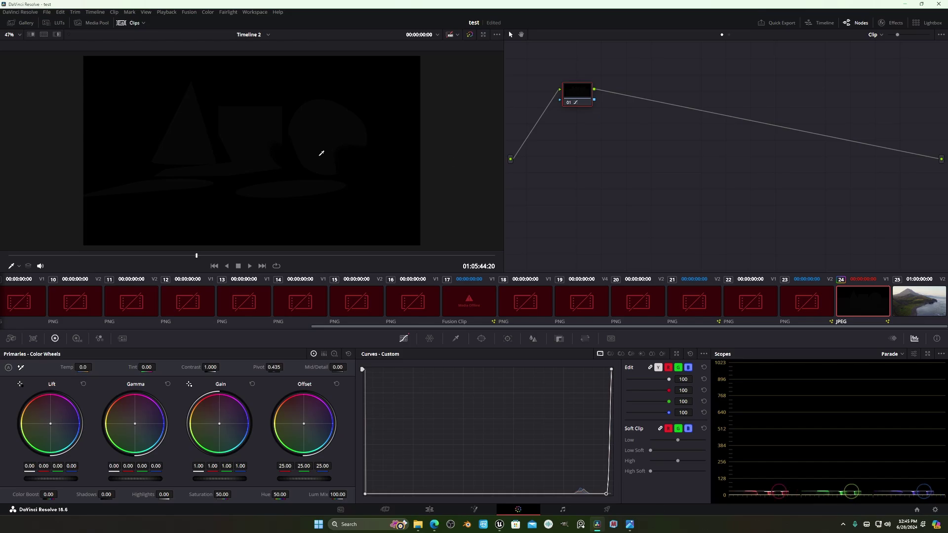
Stack the clips on the Edit page with a Four Color Gradient on V1, the shadow image on V2 and test1.cube.0013.png on V3.
{"action": "left_click", "coordinate": [429, 509]}
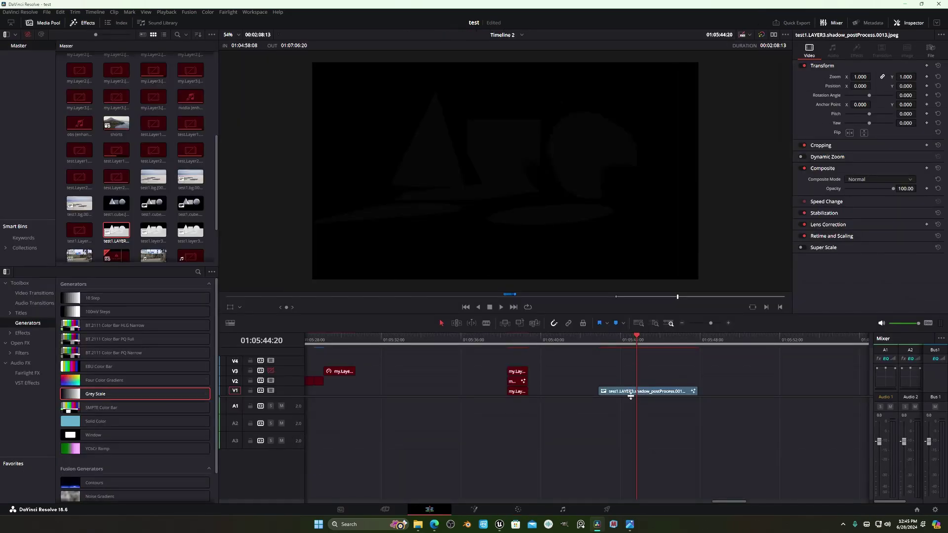
{"action": "left_click_drag", "start_coordinate": [630, 394], "coordinate": [634, 384]}
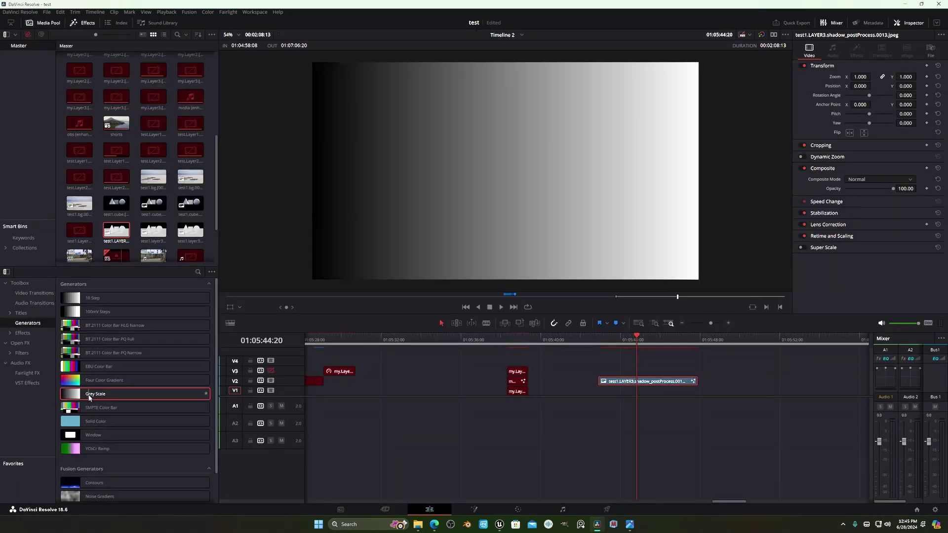
{"action": "left_click_drag", "start_coordinate": [89, 397], "coordinate": [599, 409]}
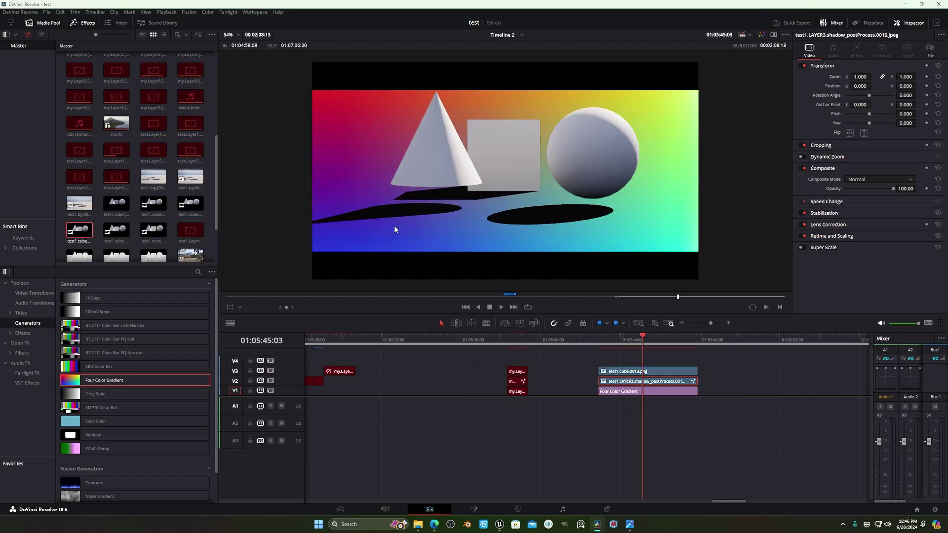
Toggle the visibility of track V3 to compare the composite with and without test1.cube.0013.png, and scrub across the stacked clips.
{"action": "left_click", "coordinate": [637, 371]}
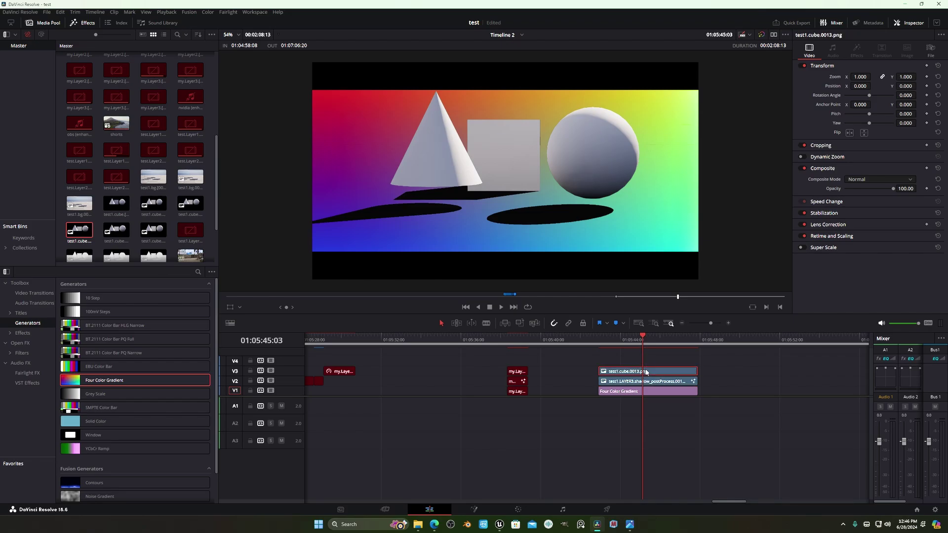
{"action": "left_click", "coordinate": [271, 370]}
{"action": "left_click", "coordinate": [271, 370]}
{"action": "left_click", "coordinate": [270, 371]}
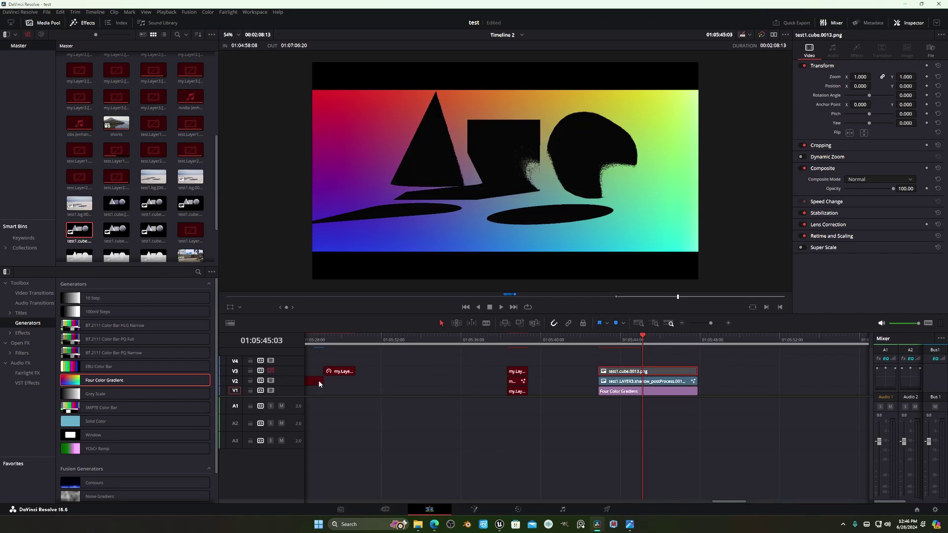
{"action": "left_click", "coordinate": [271, 371]}
{"action": "mouse_move", "coordinate": [629, 340]}
{"action": "left_mouse_down"}
{"action": "mouse_move", "coordinate": [600, 339]}
{"action": "mouse_move", "coordinate": [630, 339]}
{"action": "left_mouse_up"}
{"action": "left_click_drag", "start_coordinate": [630, 341], "coordinate": [634, 340]}
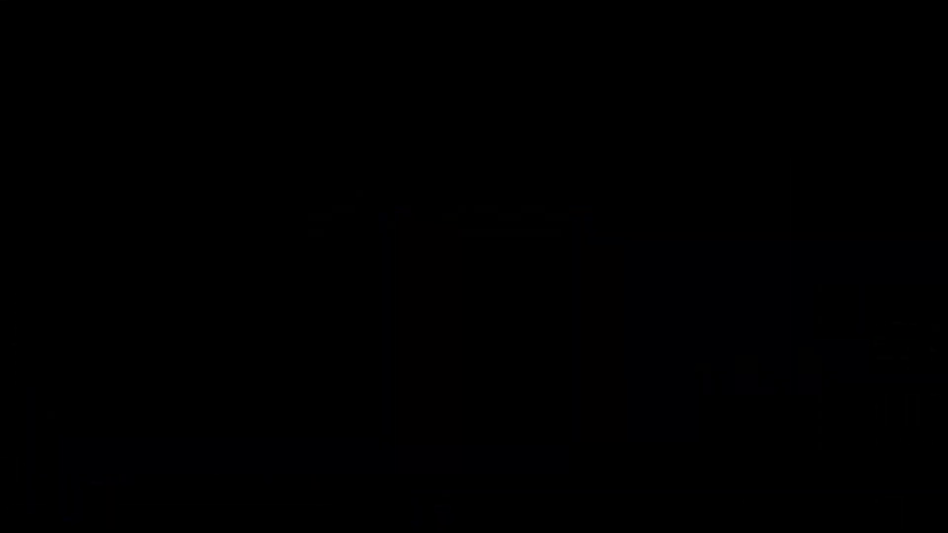